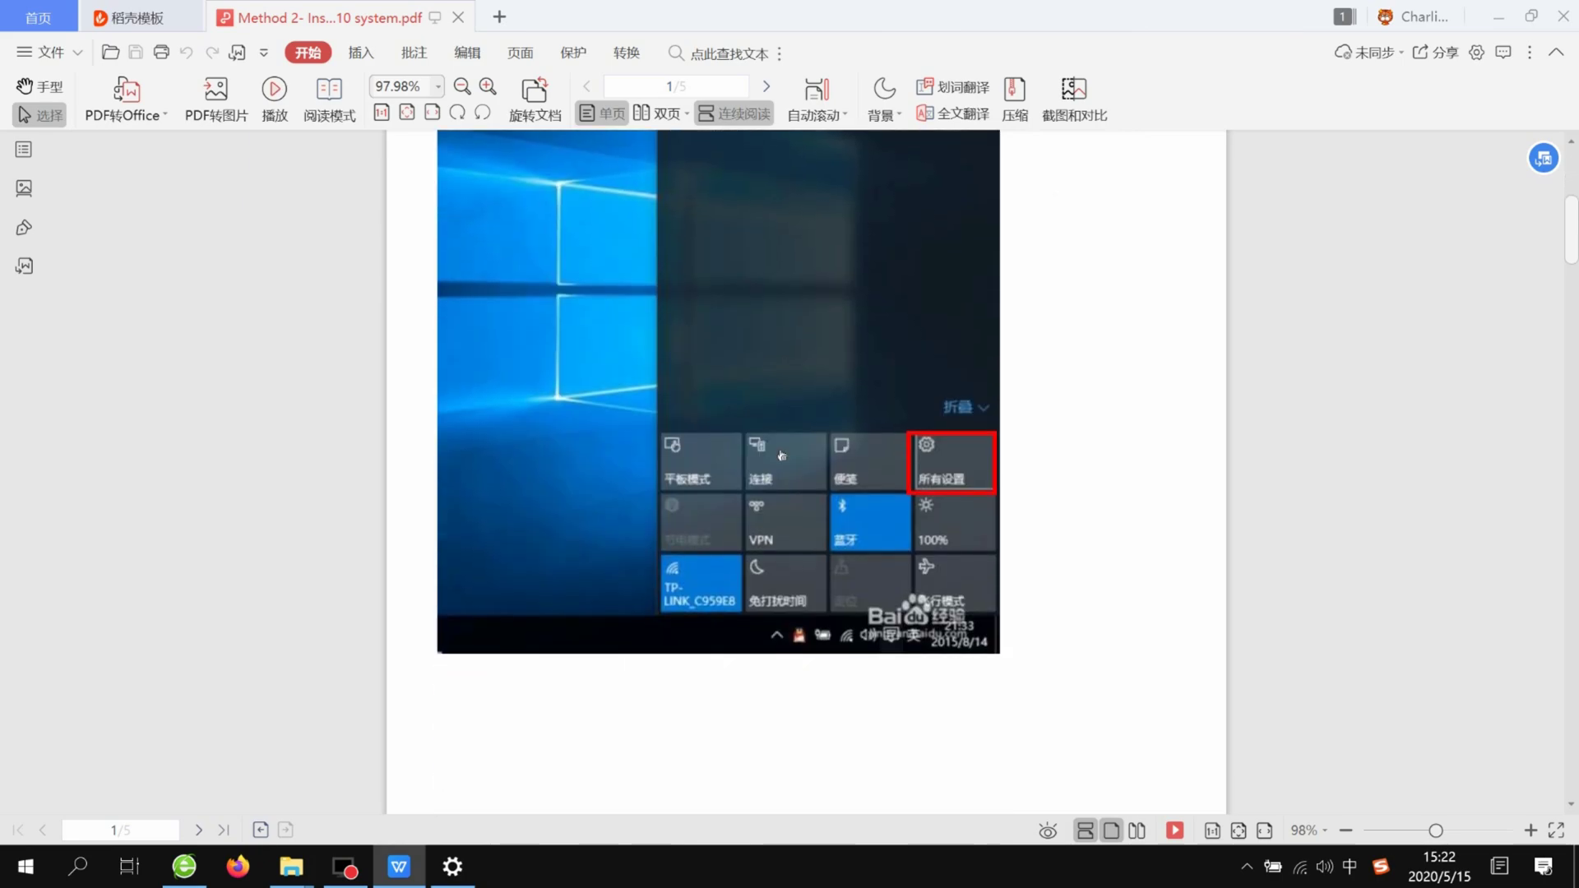
# Review the Windows 10 driver signature instructions in the PDF, return to its beginning and close the document.
pyautogui.scroll(-6, 888, 525)
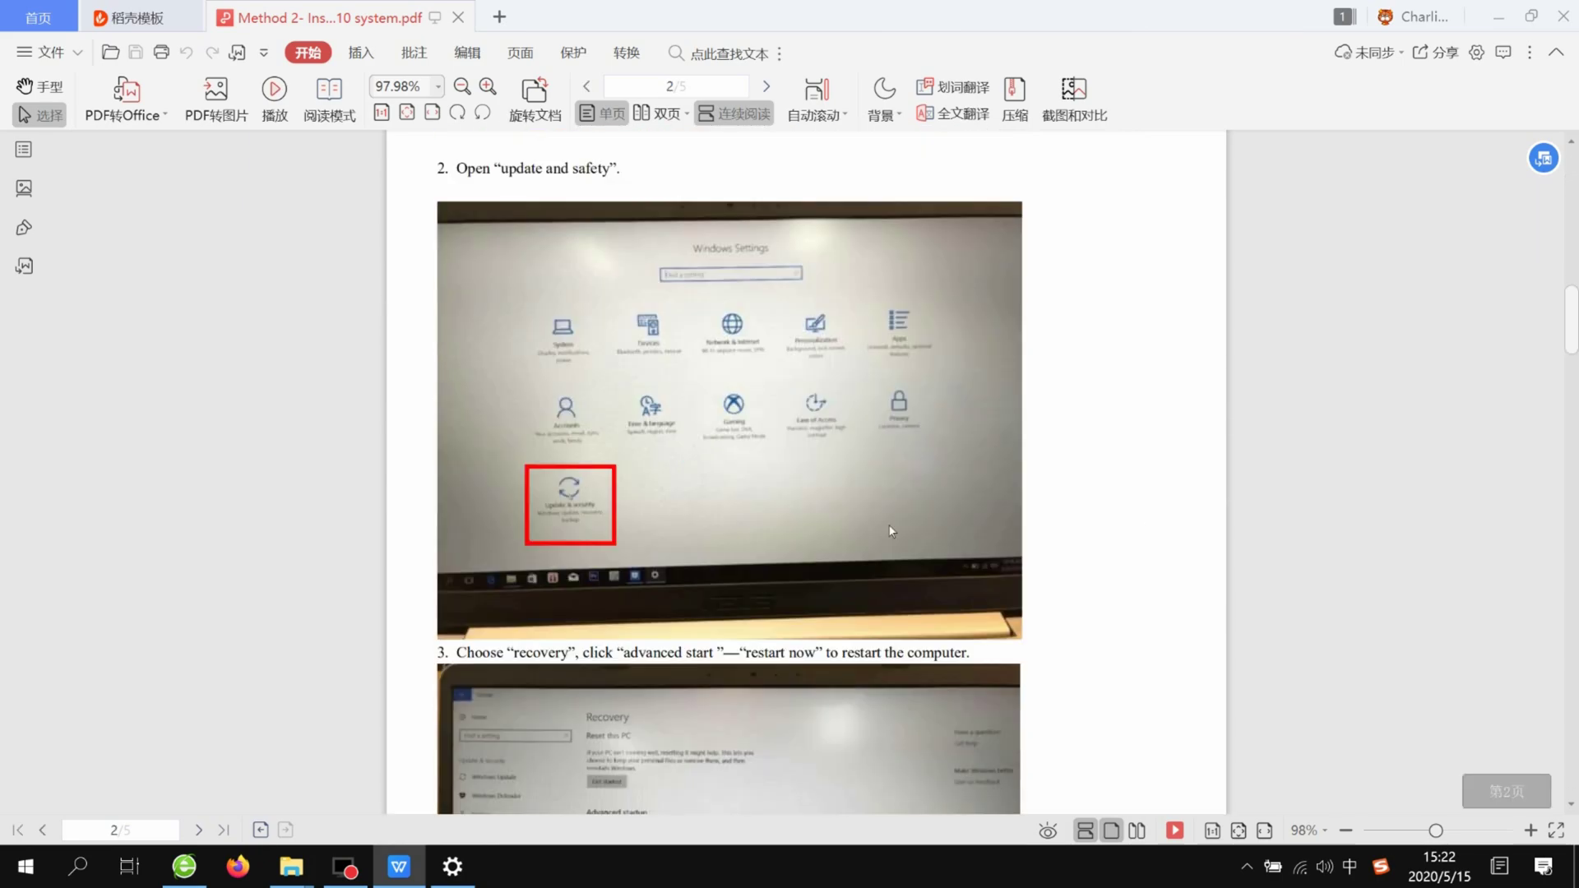
pyautogui.scroll(6, 934, 448)
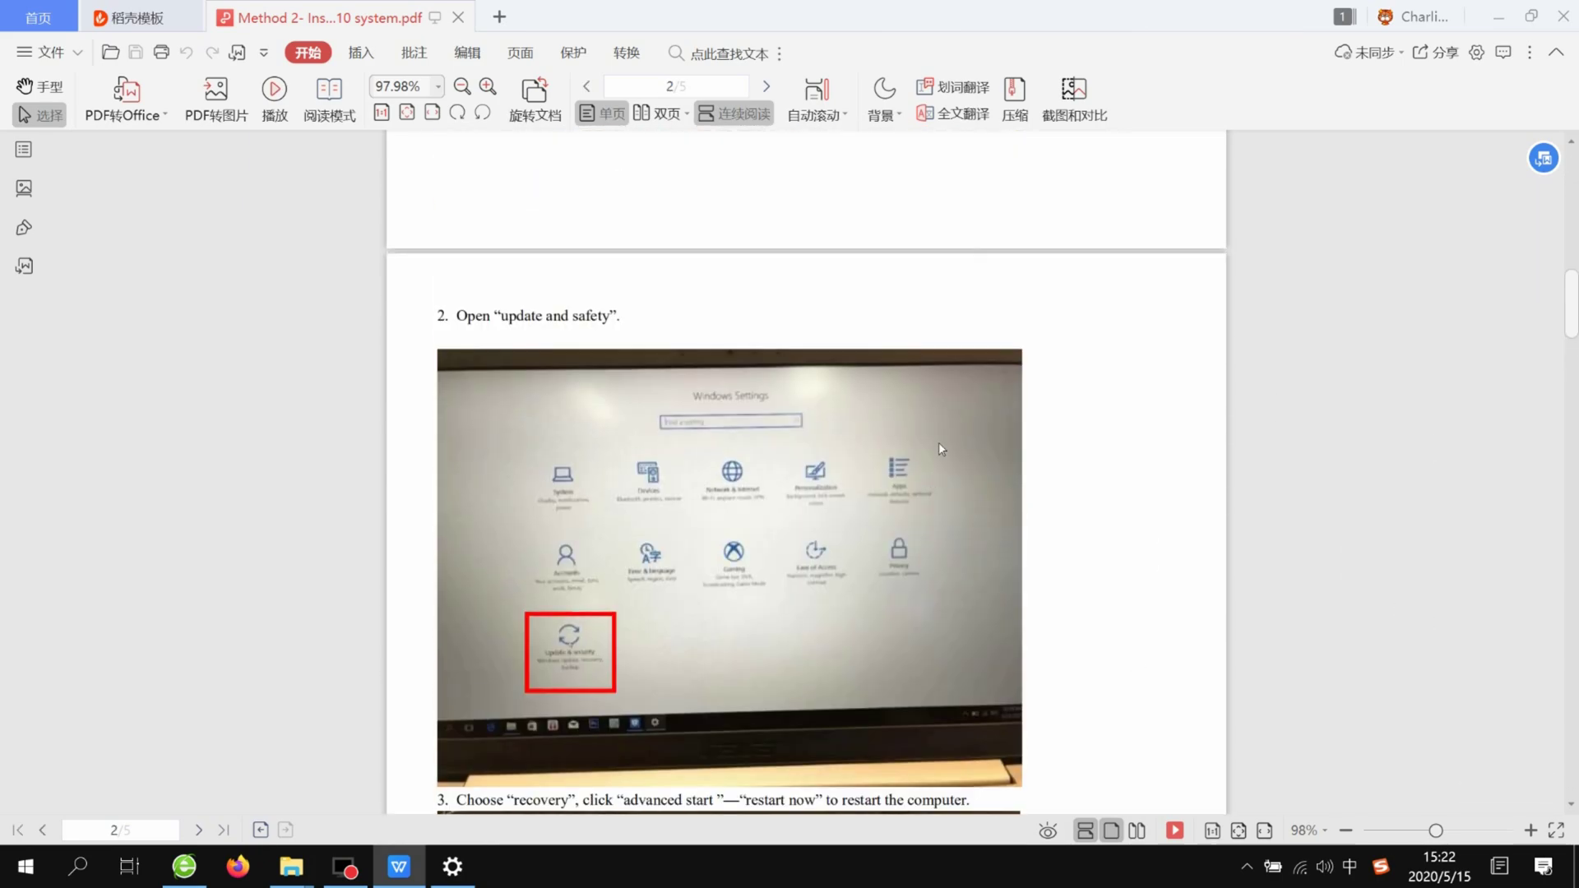
pyautogui.scroll(-3, 941, 447)
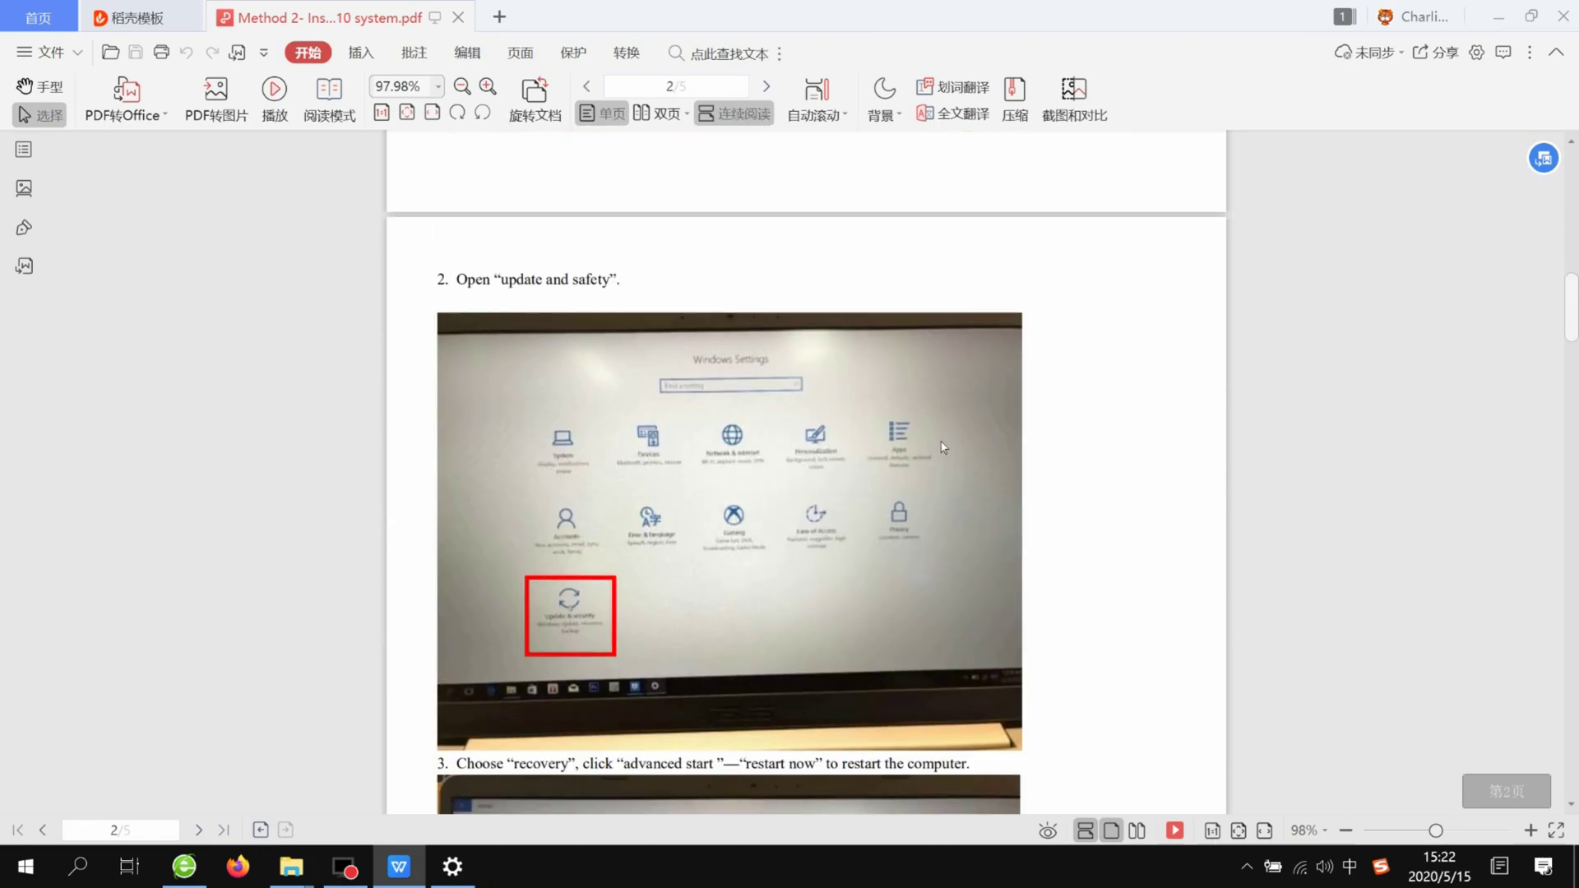
pyautogui.moveTo(1571, 315); pyautogui.dragTo(1571, 190)
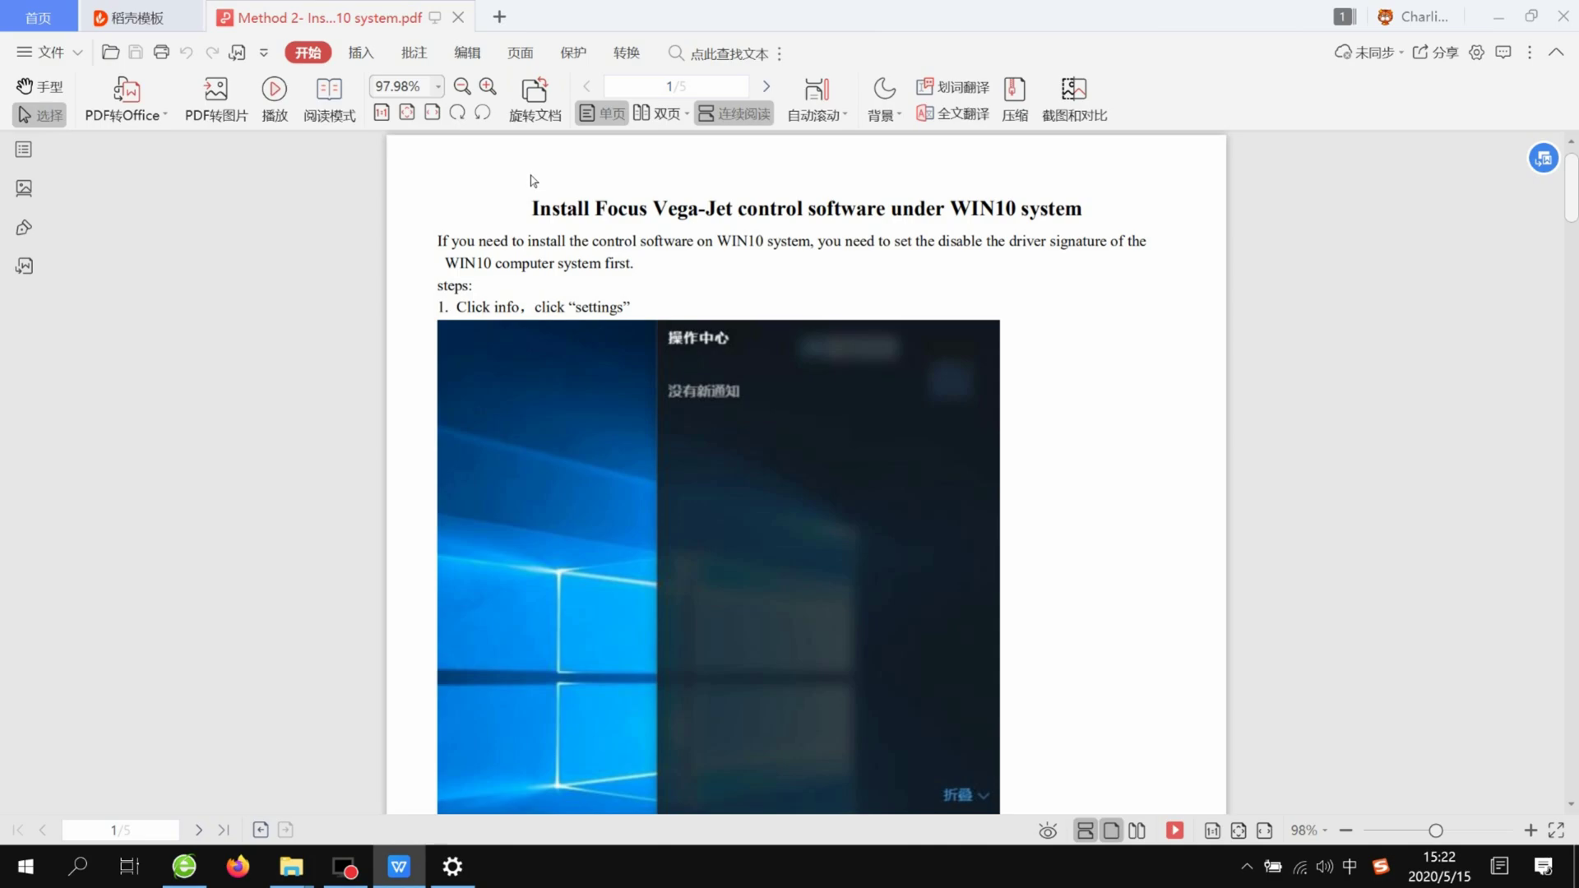
pyautogui.click(1562, 17)
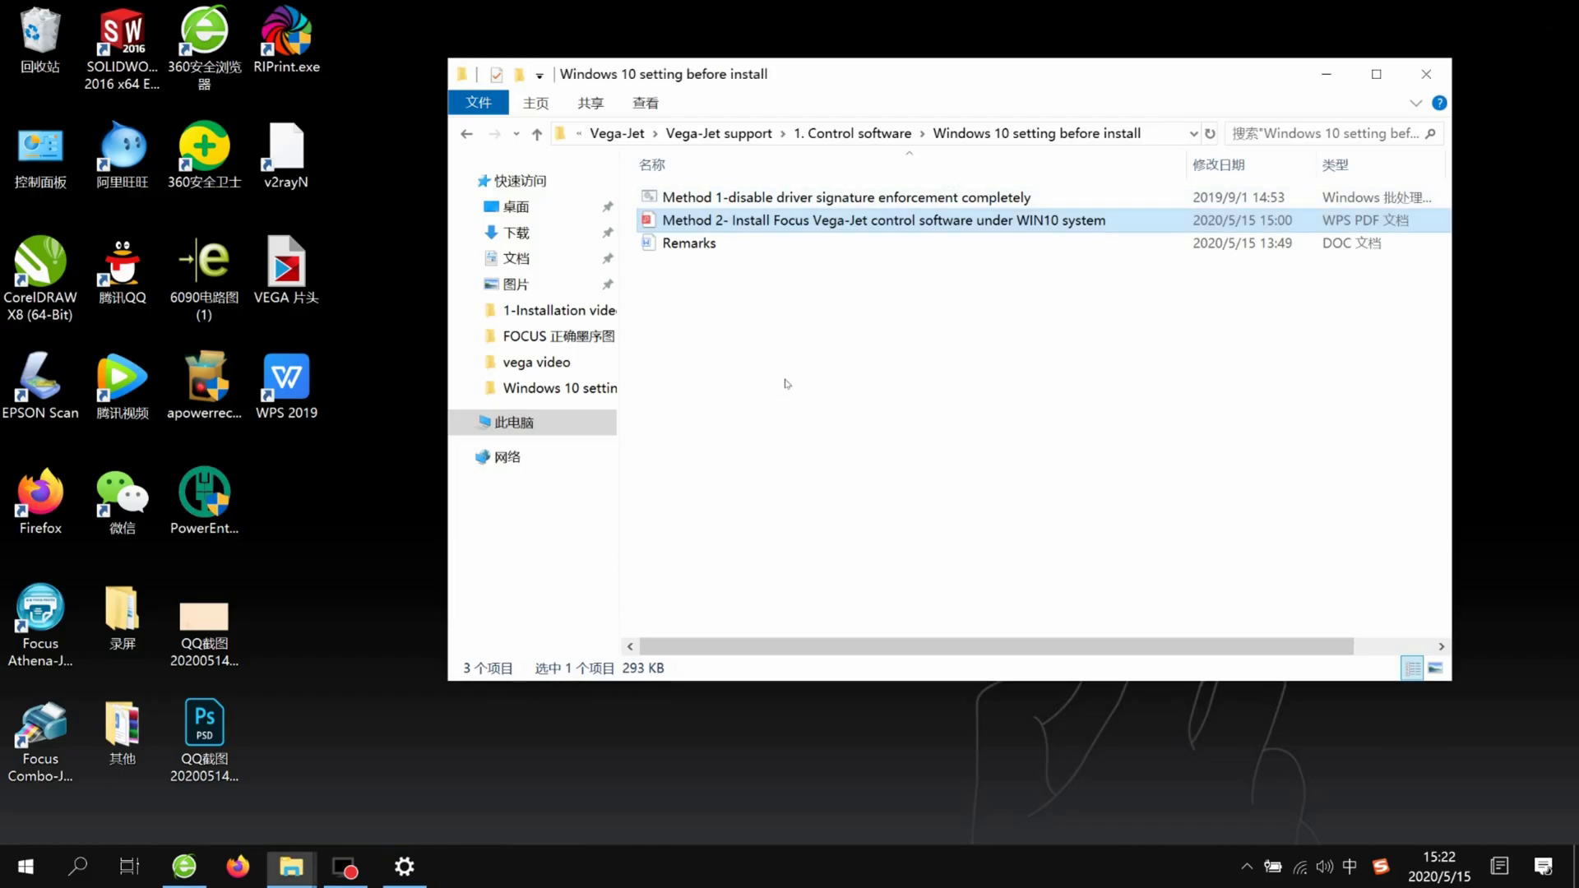
# Go up to the "1. Control software" folder and launch the Focus Vega-Jet_Control_System_V4.5.1_20200515 setup application.
pyautogui.click(863, 134)
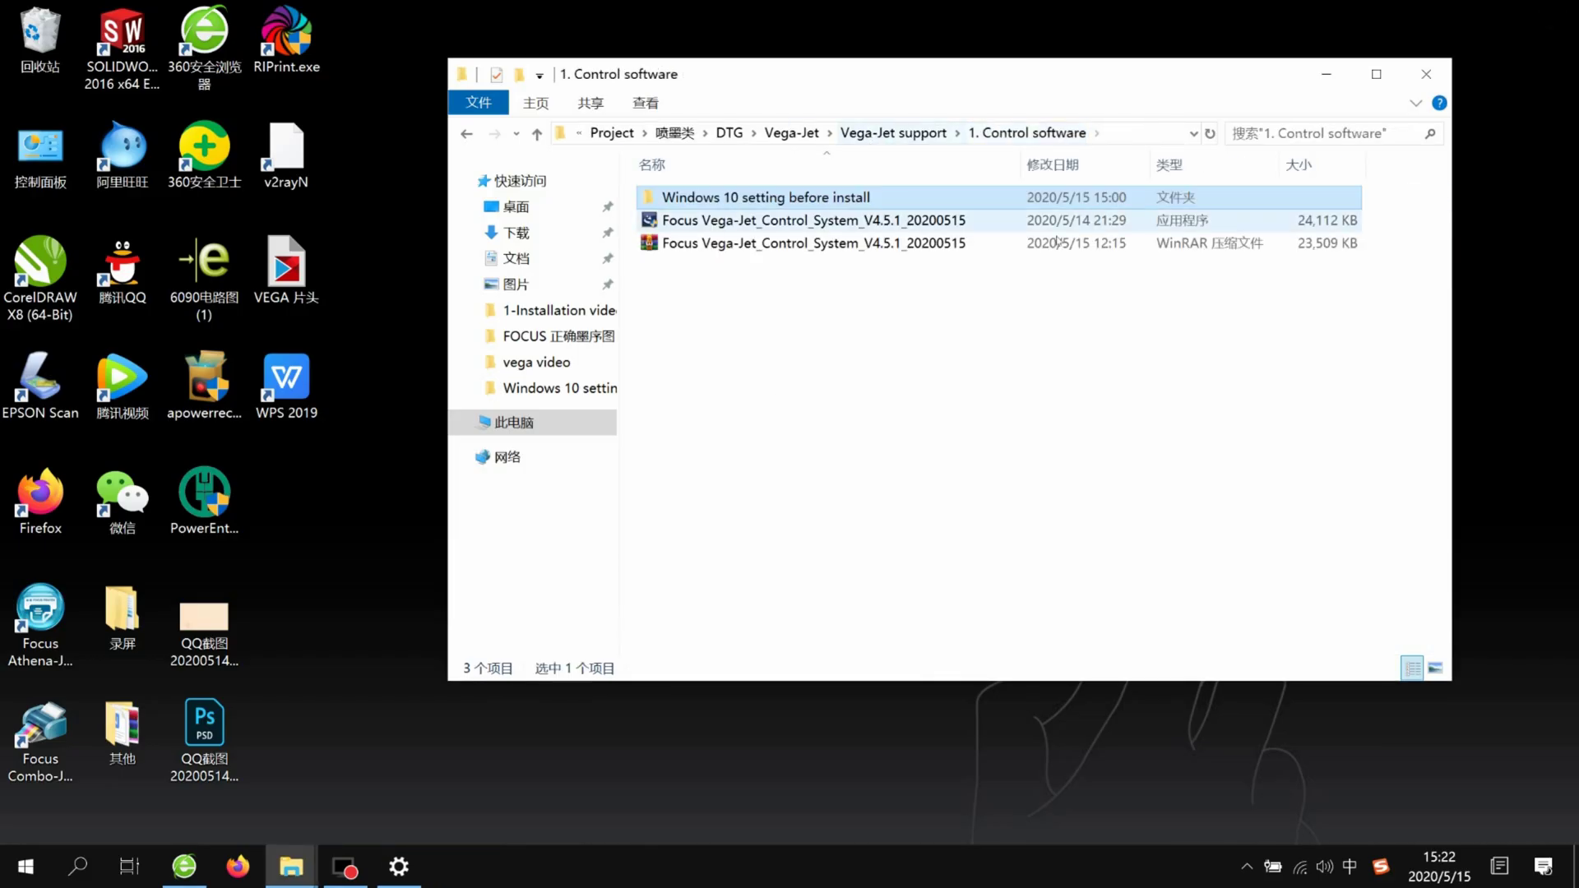
pyautogui.click(757, 222)
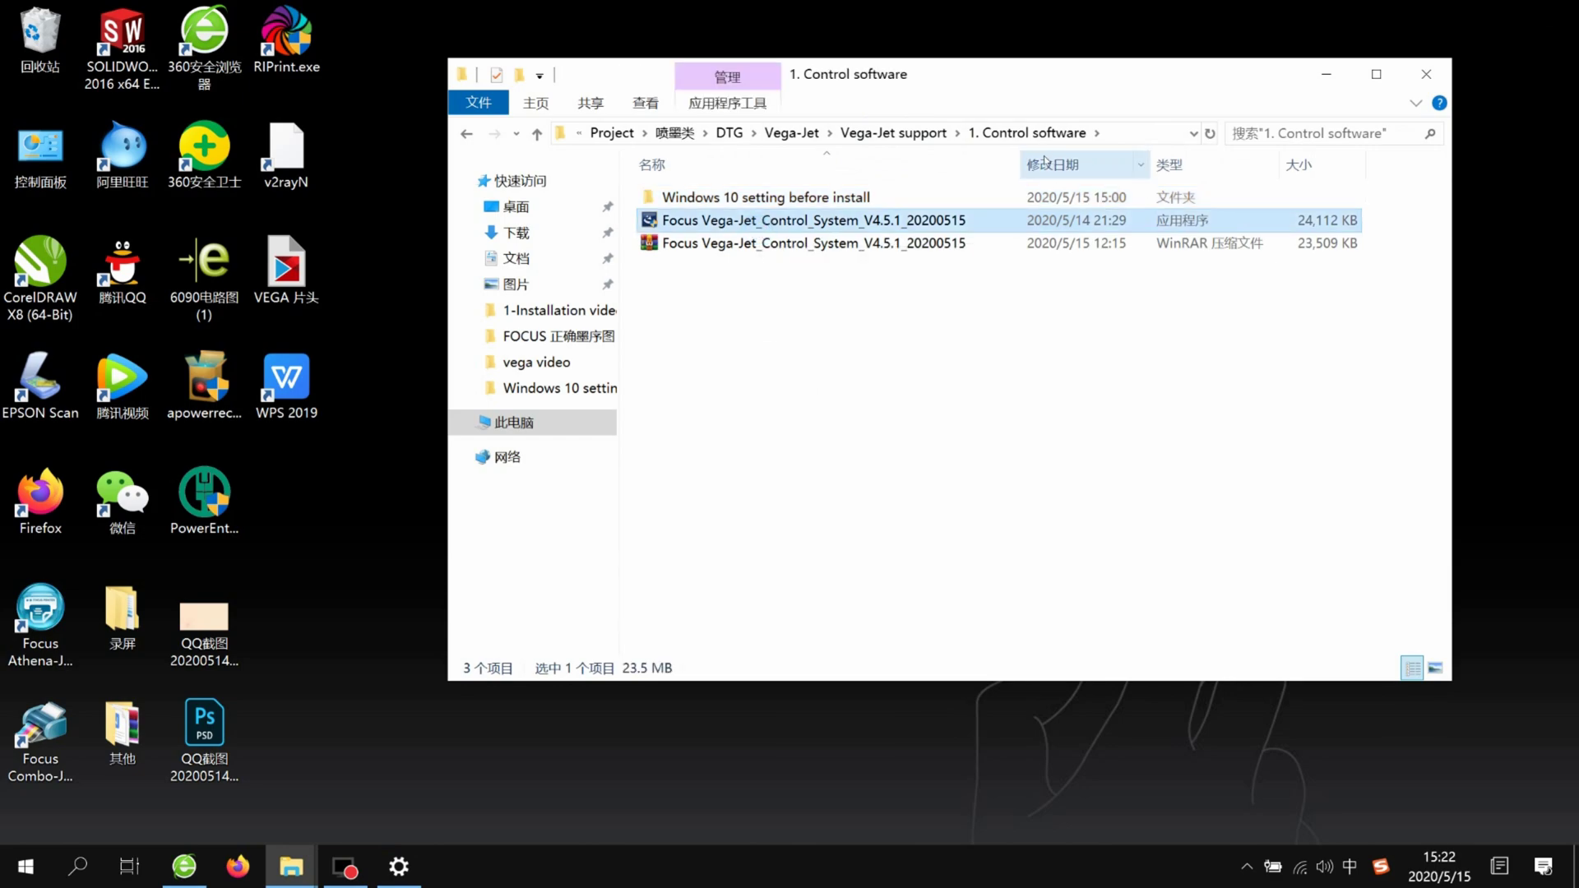
pyautogui.moveTo(1026, 161); pyautogui.dragTo(1129, 197)
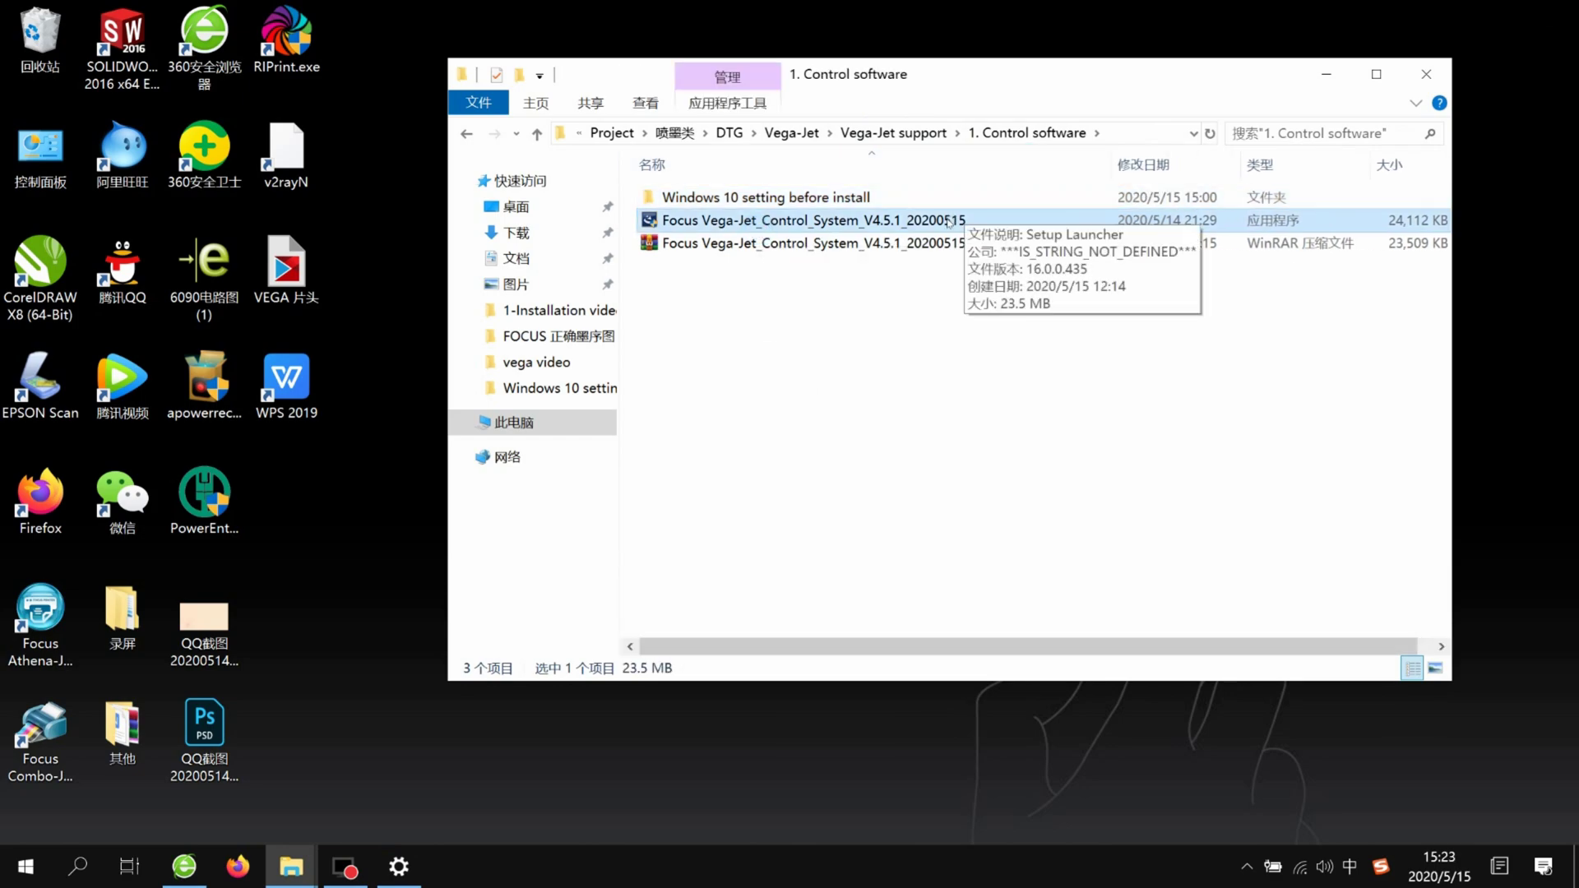
pyautogui.click(893, 245)
pyautogui.click(884, 220)
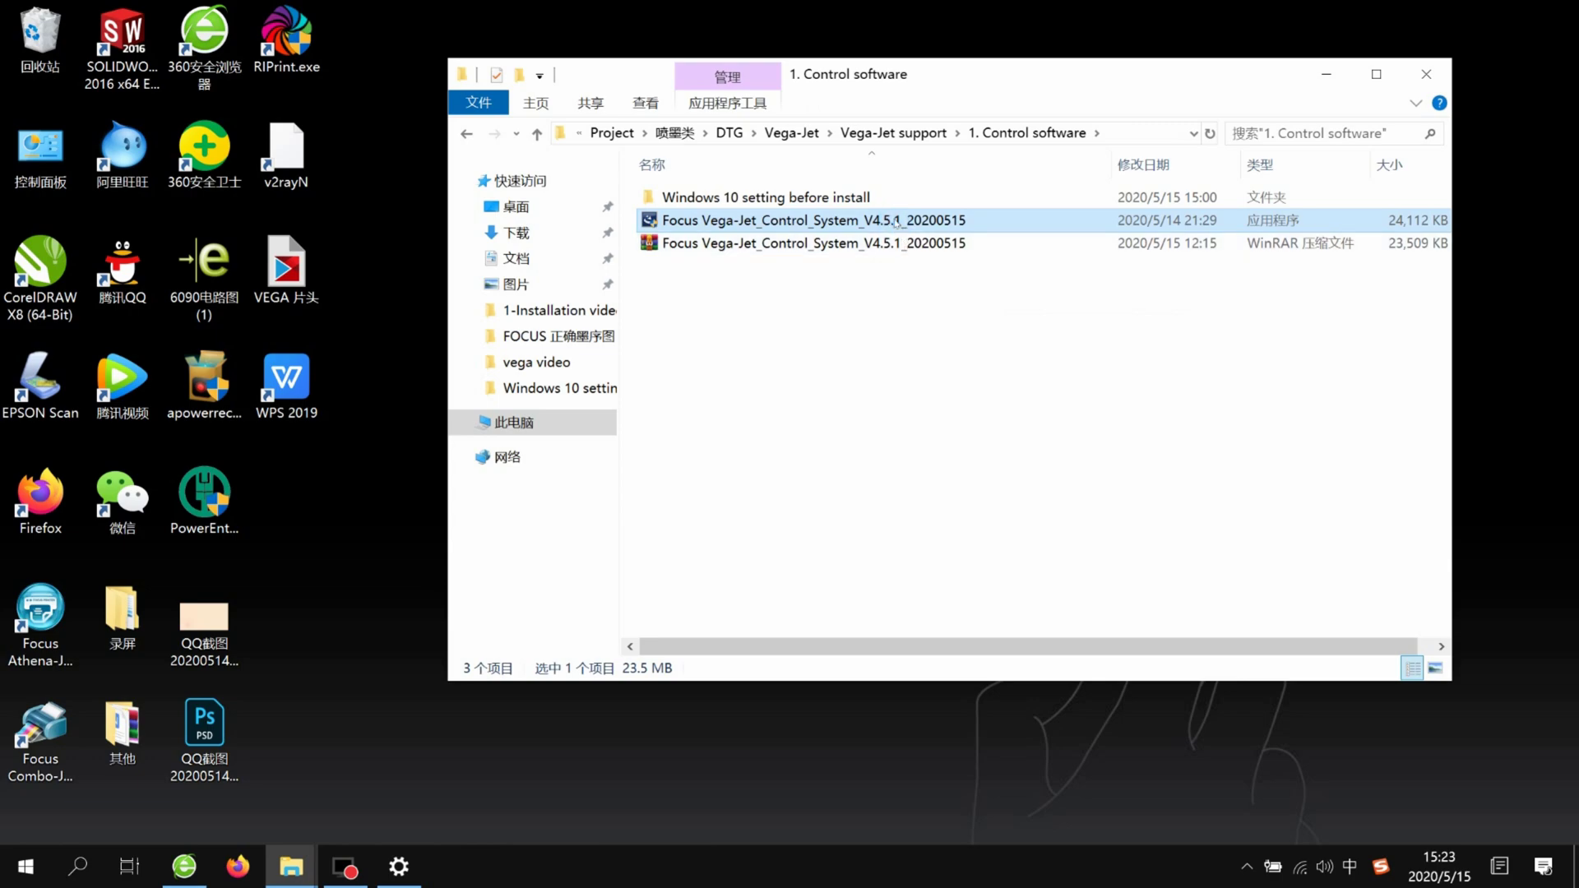
pyautogui.doubleClick(895, 220)
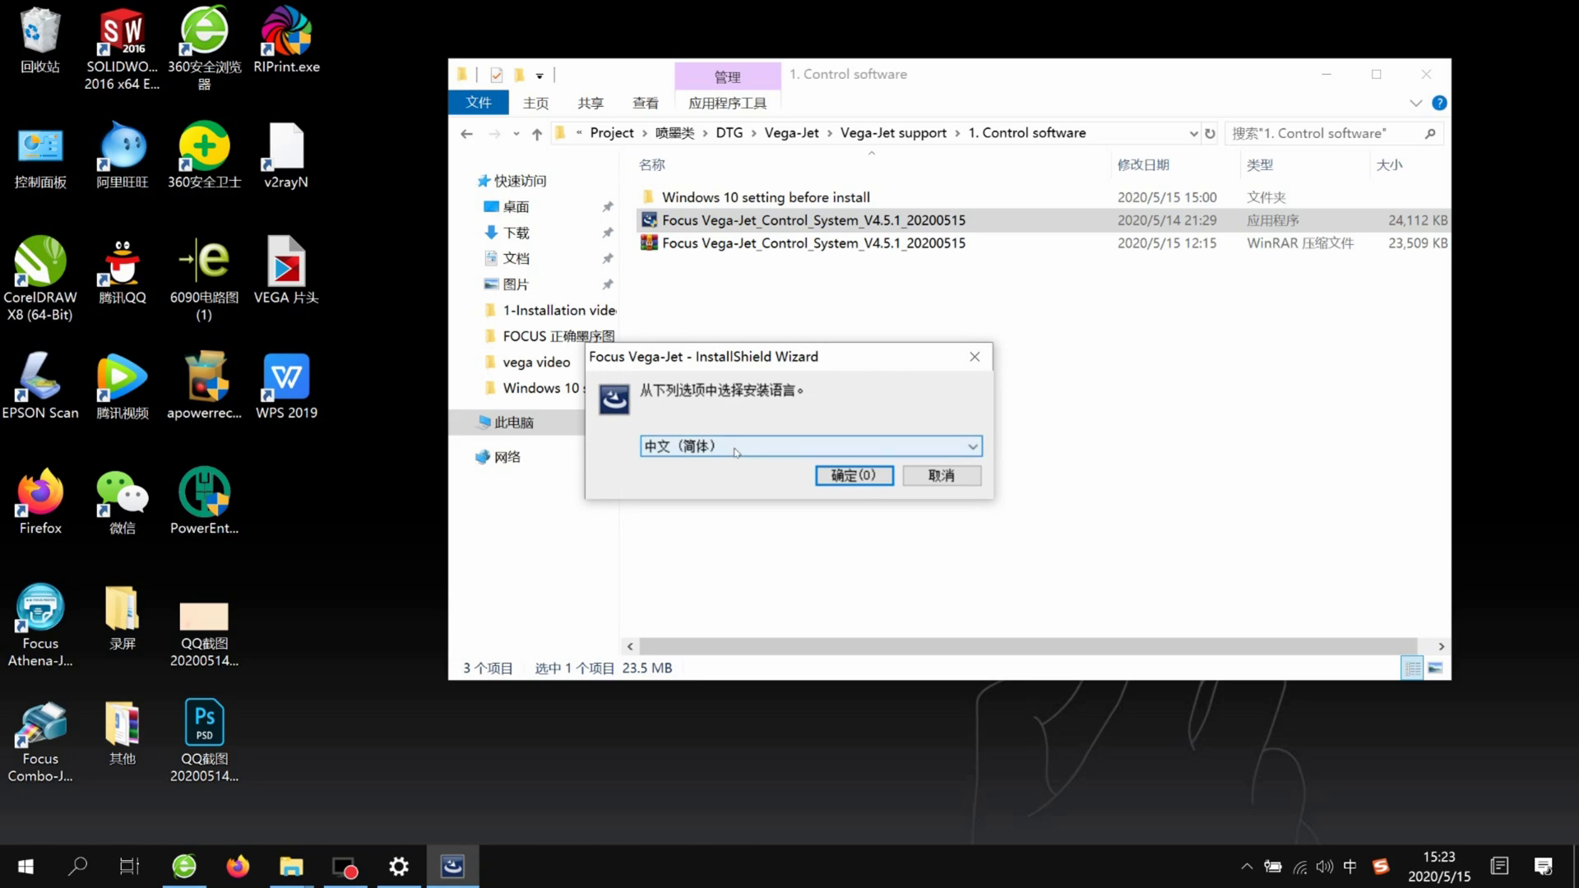
# Choose English (英语) as the installation language and confirm it to start the InstallShield wizard.
pyautogui.click(734, 452)
pyautogui.click(713, 473)
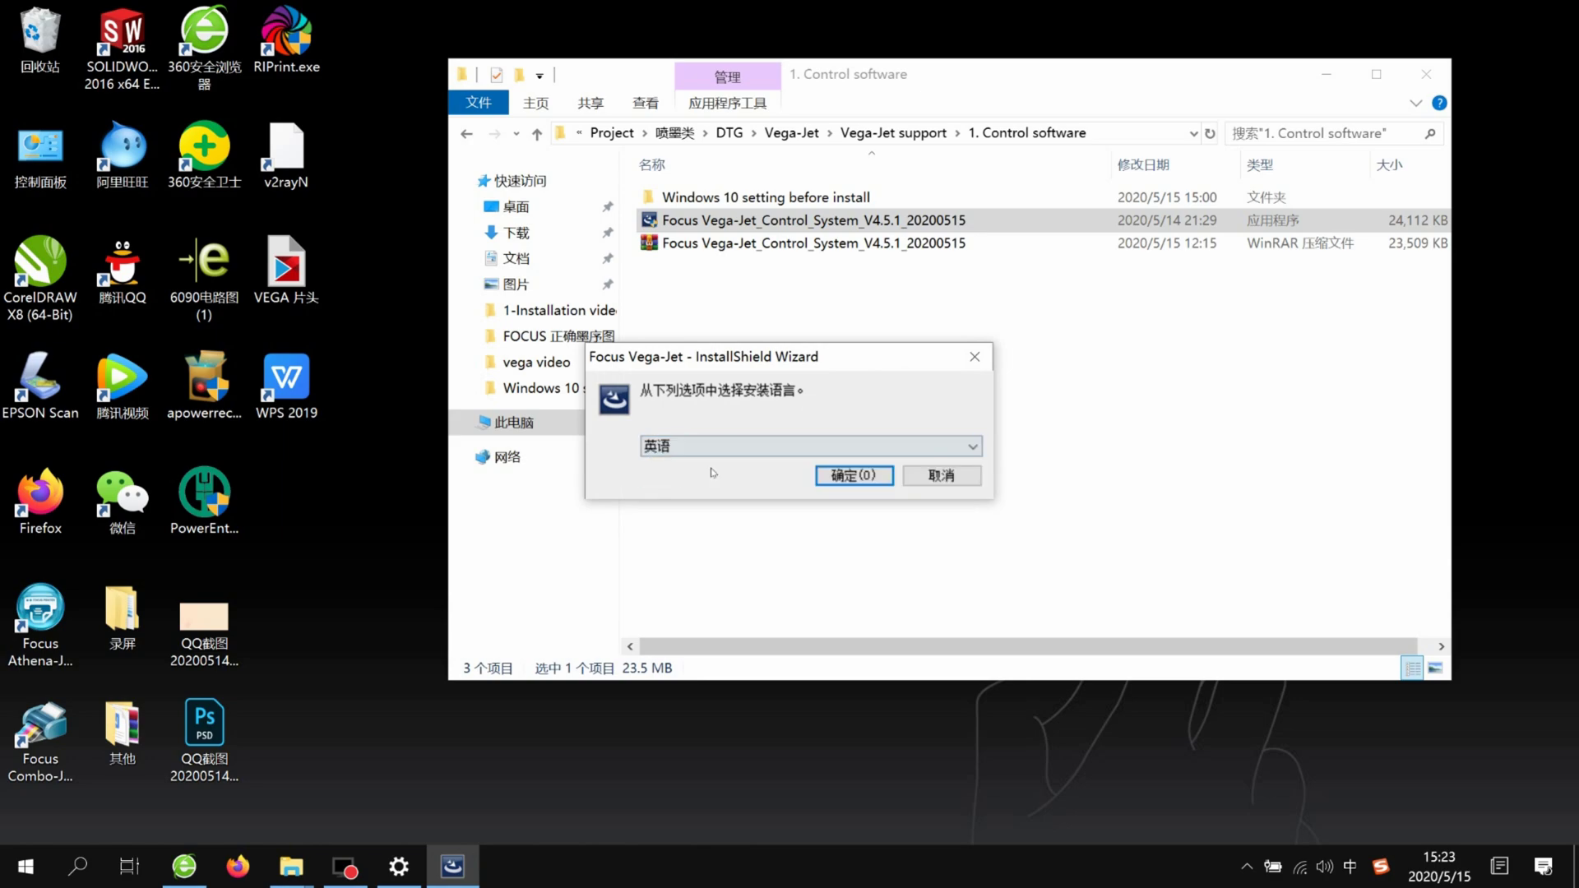
pyautogui.click(712, 446)
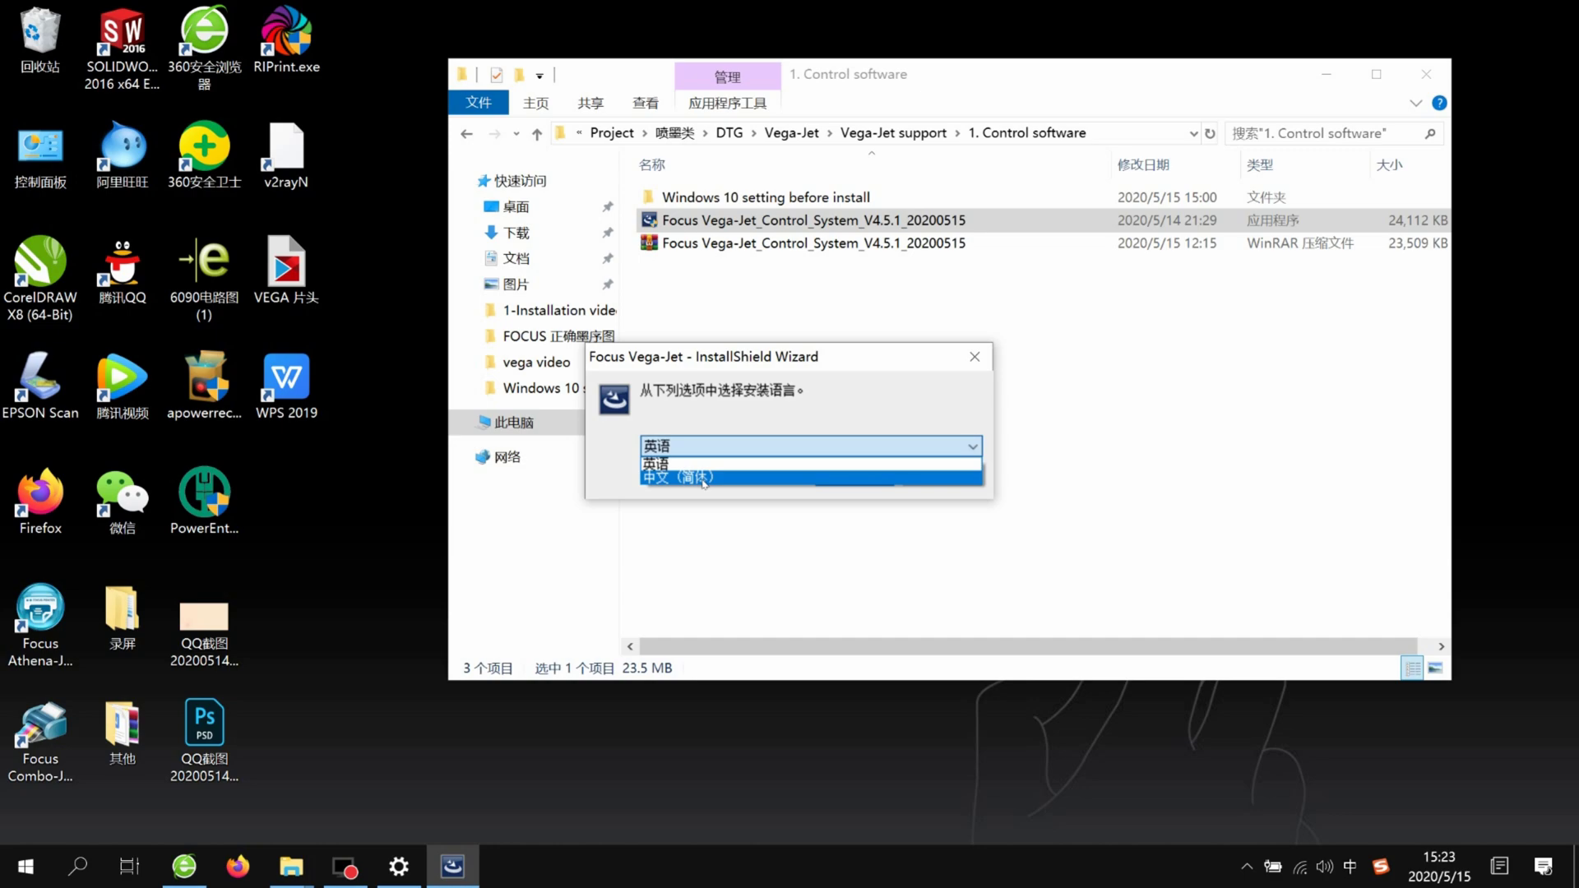
pyautogui.click(706, 464)
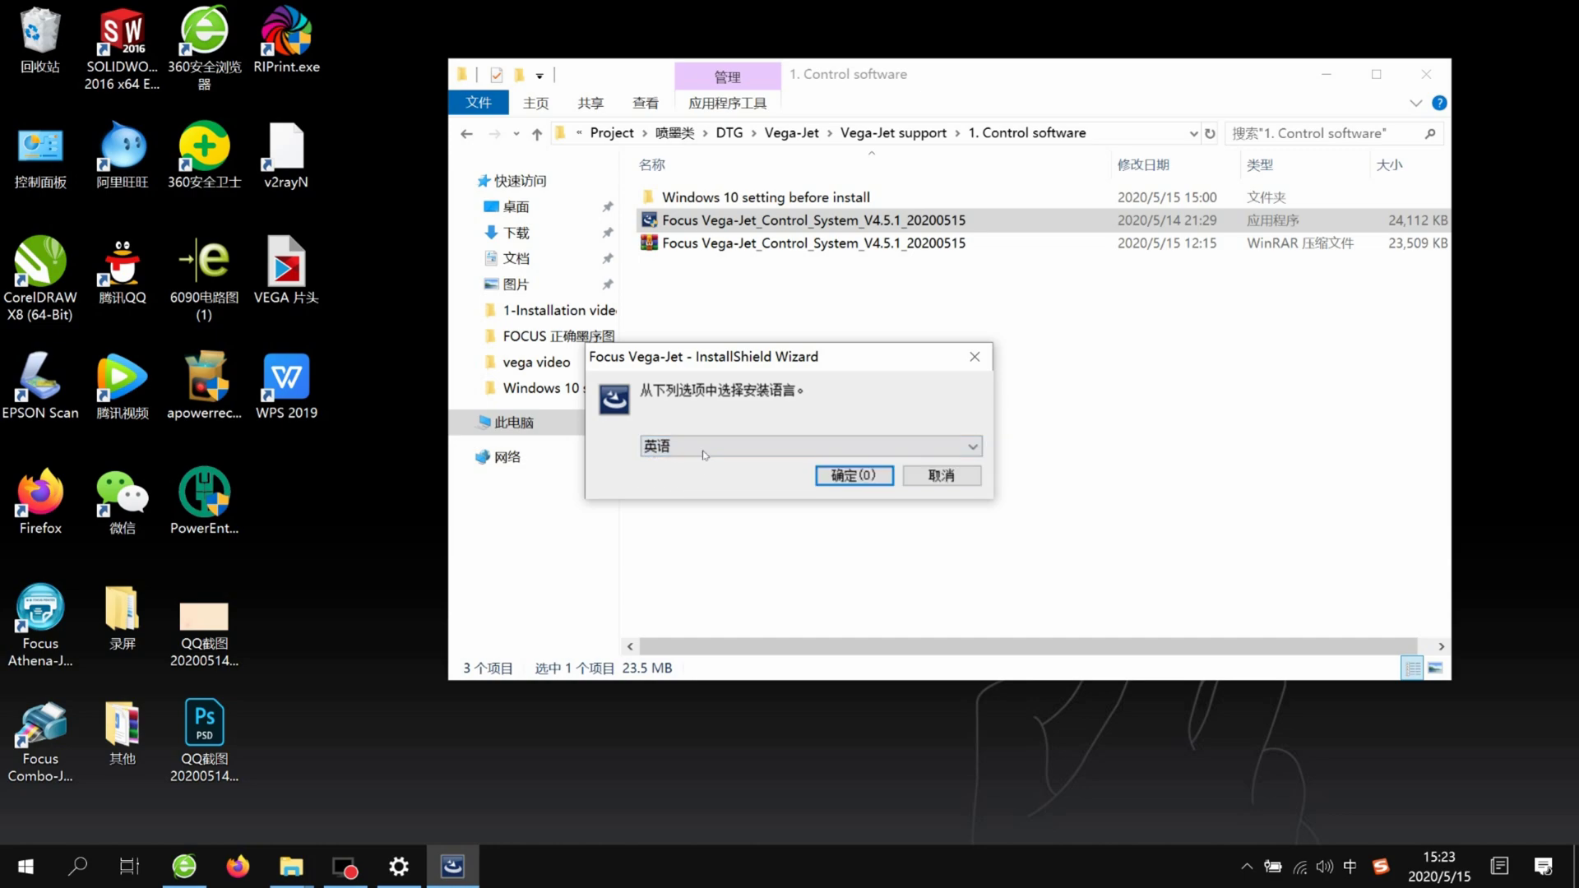
pyautogui.click(708, 449)
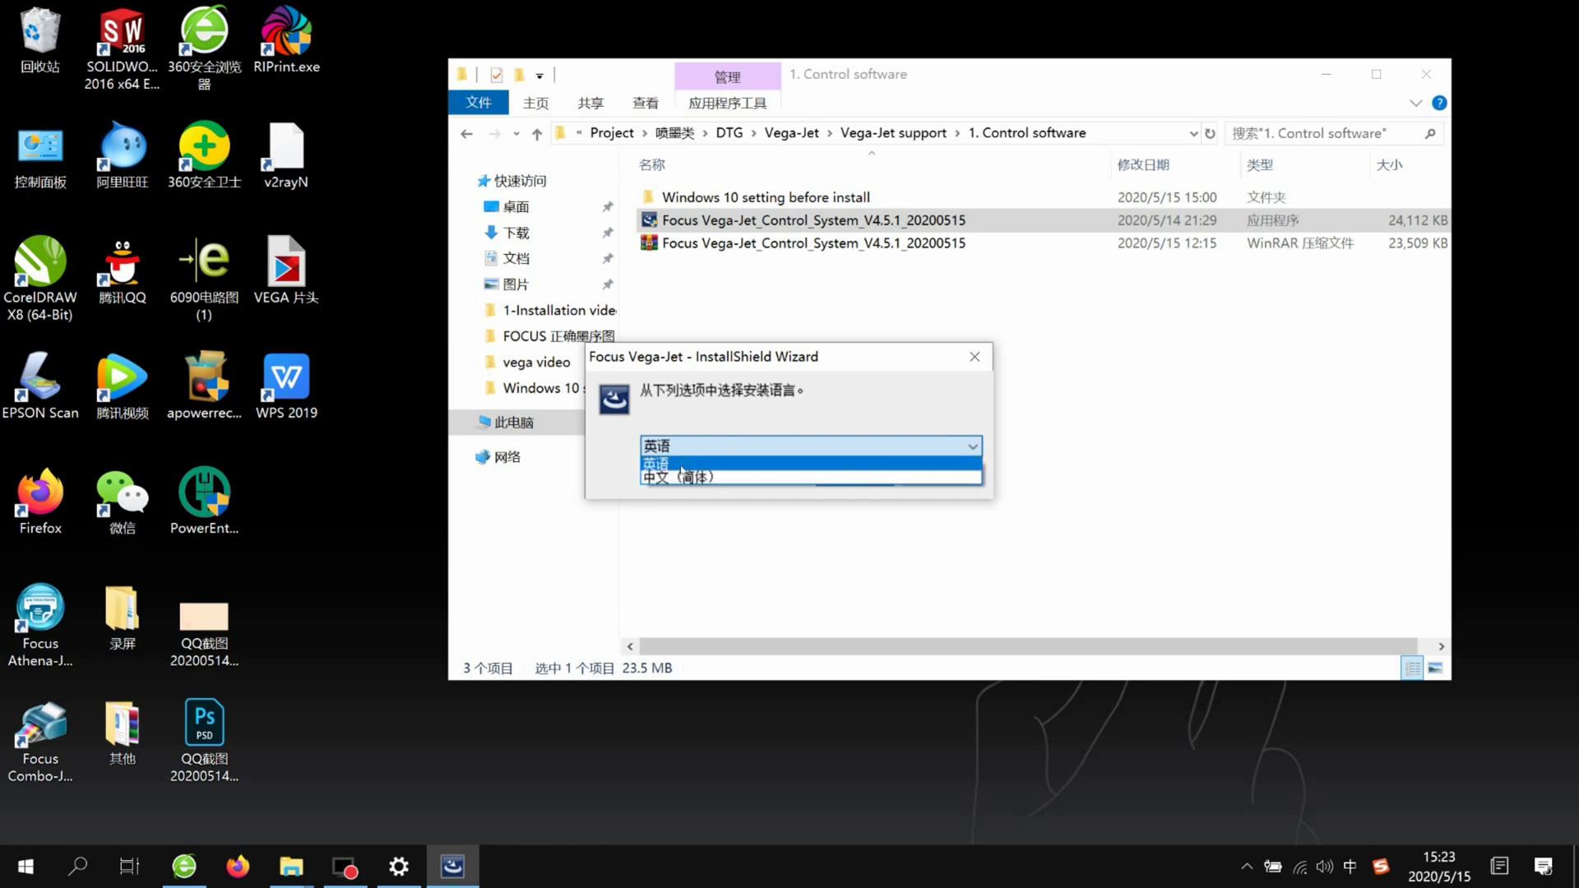
pyautogui.click(681, 466)
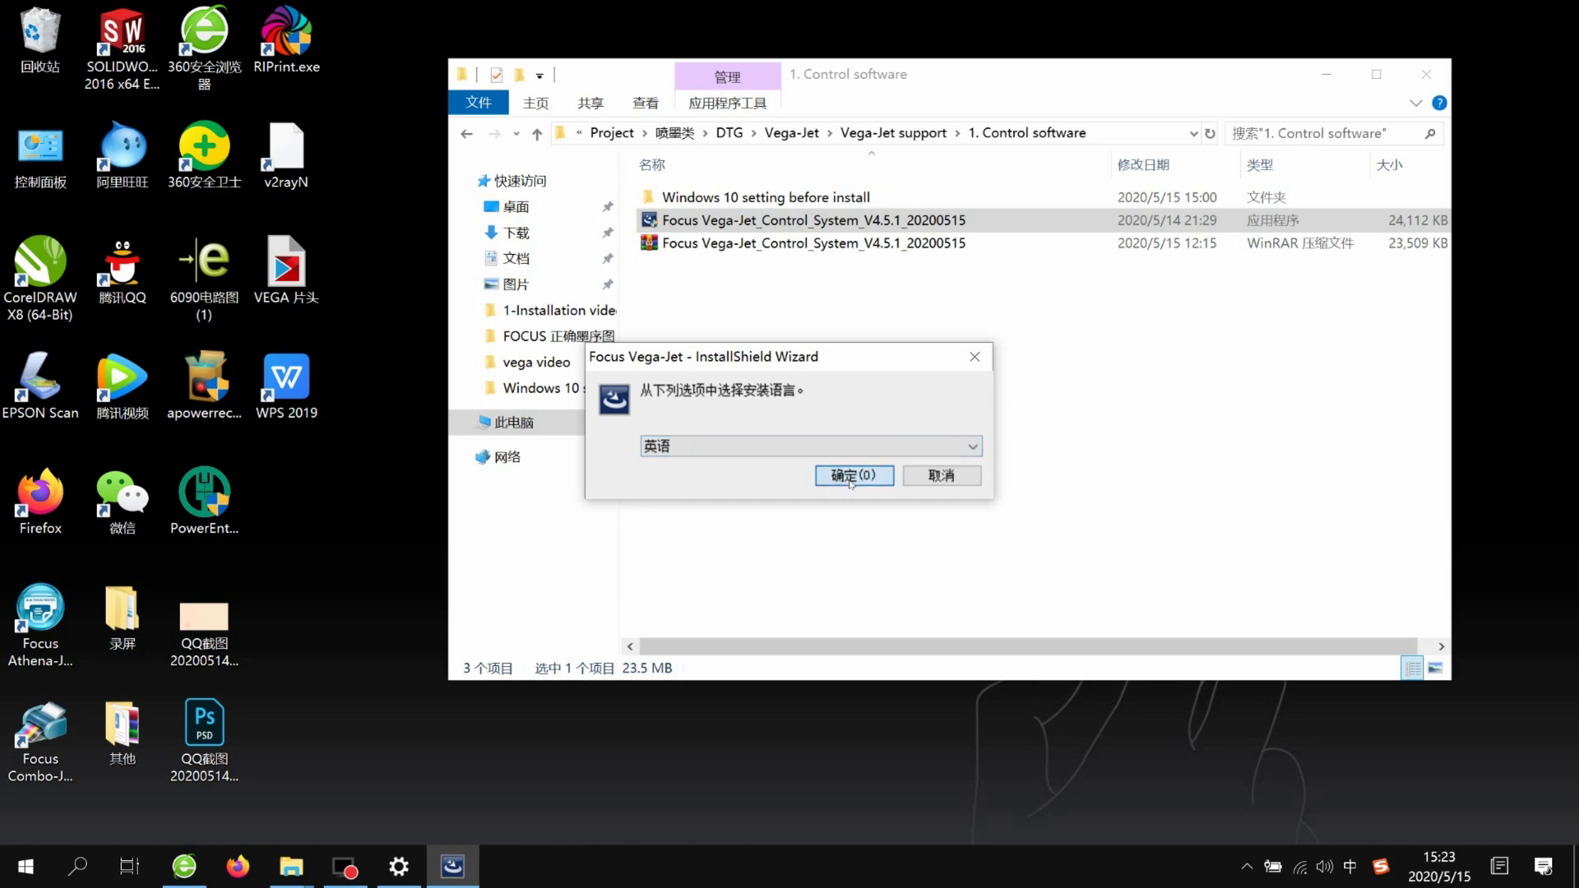
pyautogui.click(851, 476)
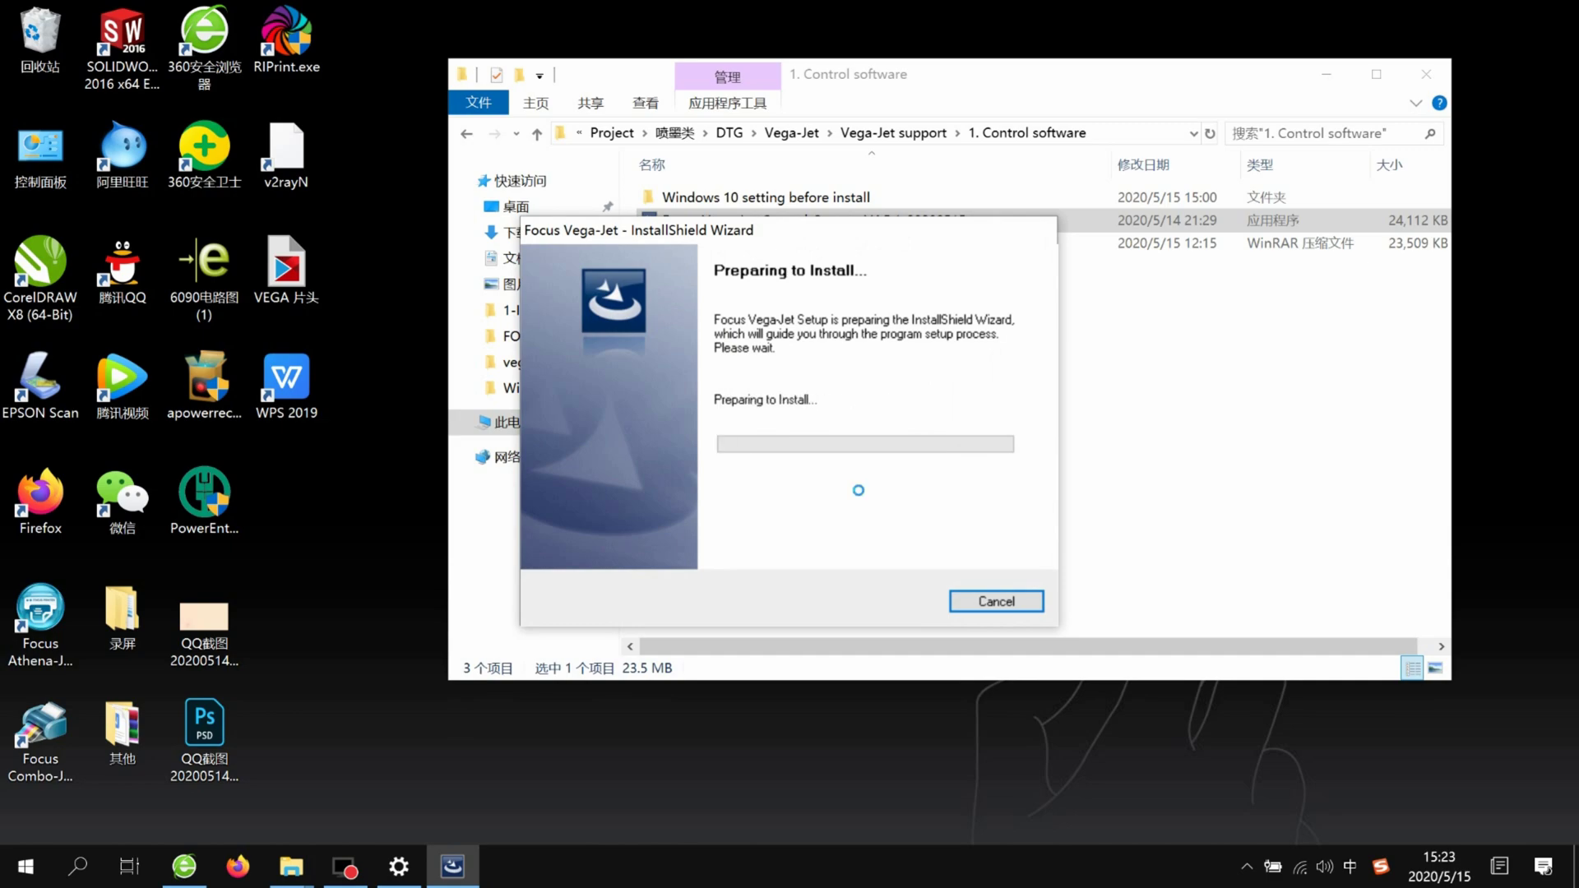
# Minimize the folder window and install Focus Vega-Jet to D:\Program Files with the SUV Print feature.
pyautogui.click(1329, 73)
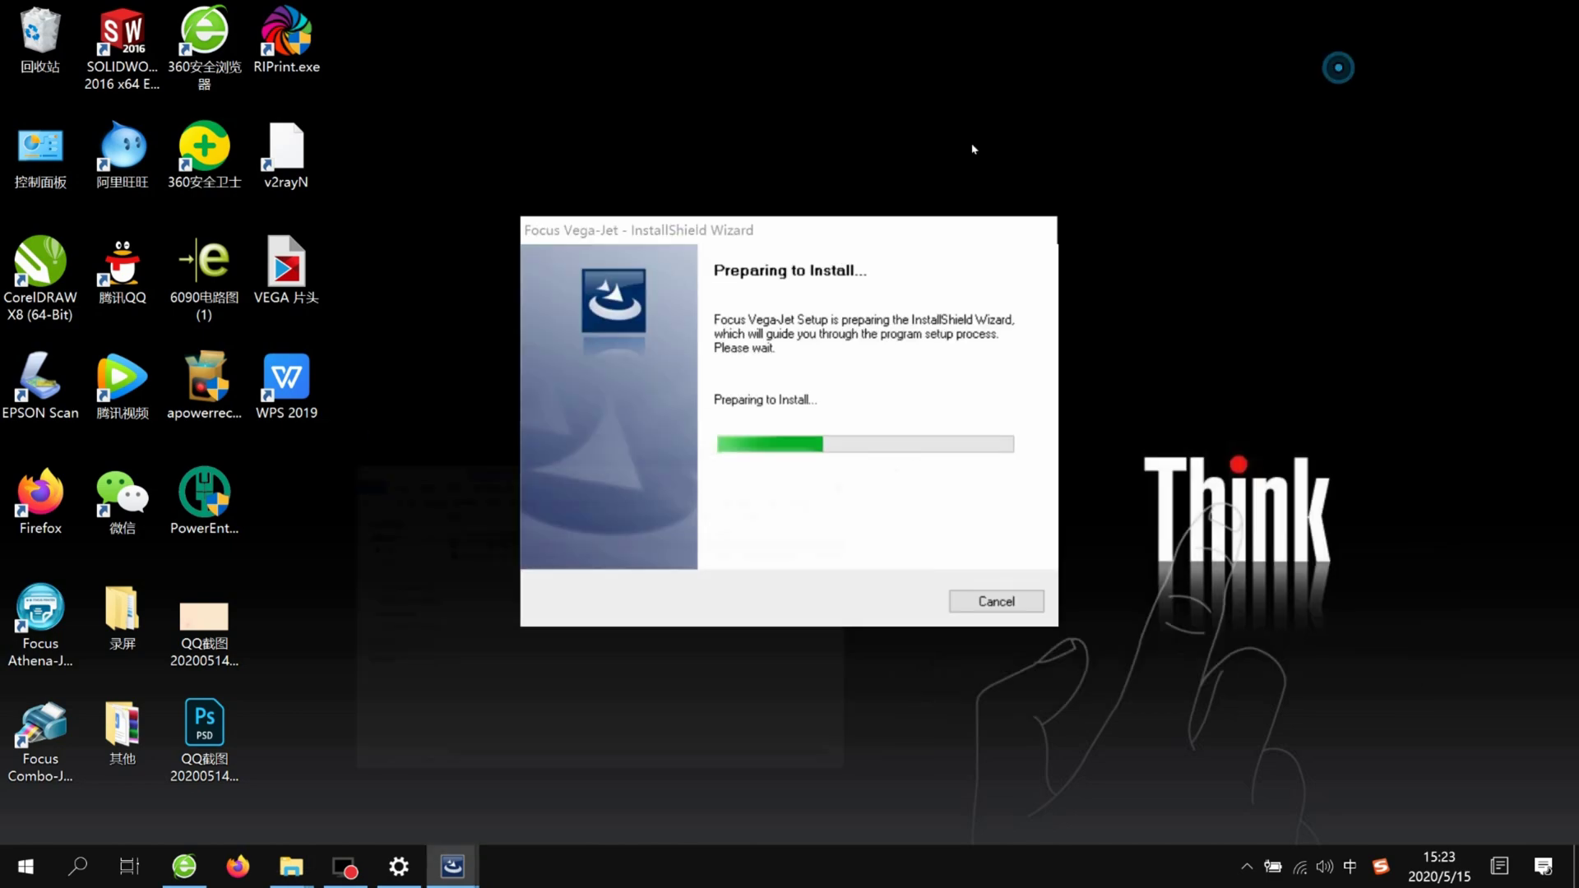
pyautogui.moveTo(888, 234); pyautogui.dragTo(912, 203)
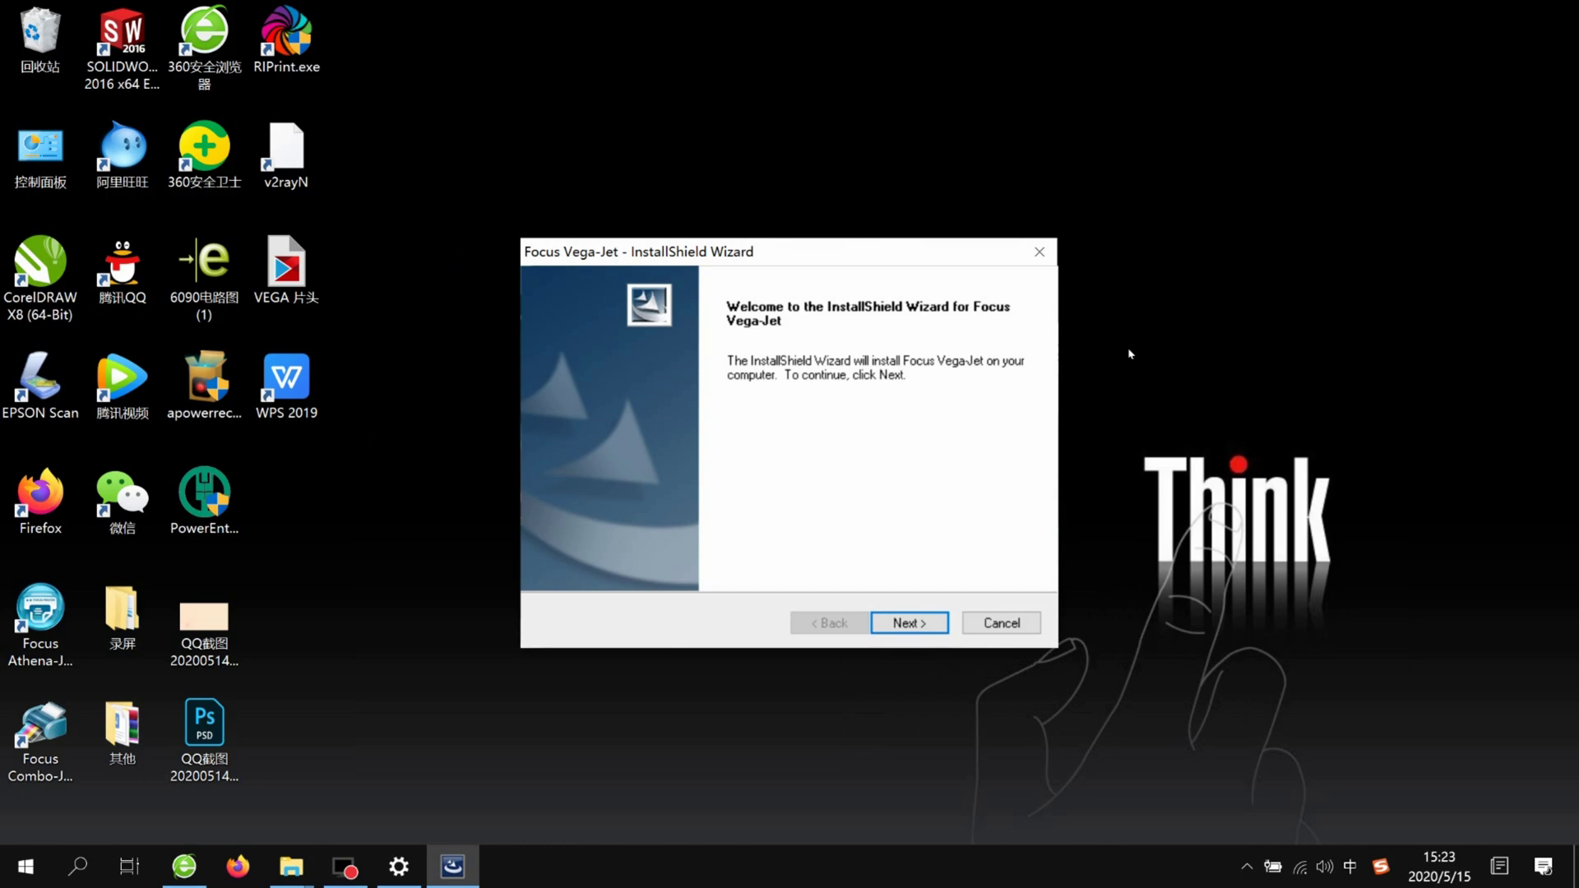
pyautogui.click(921, 627)
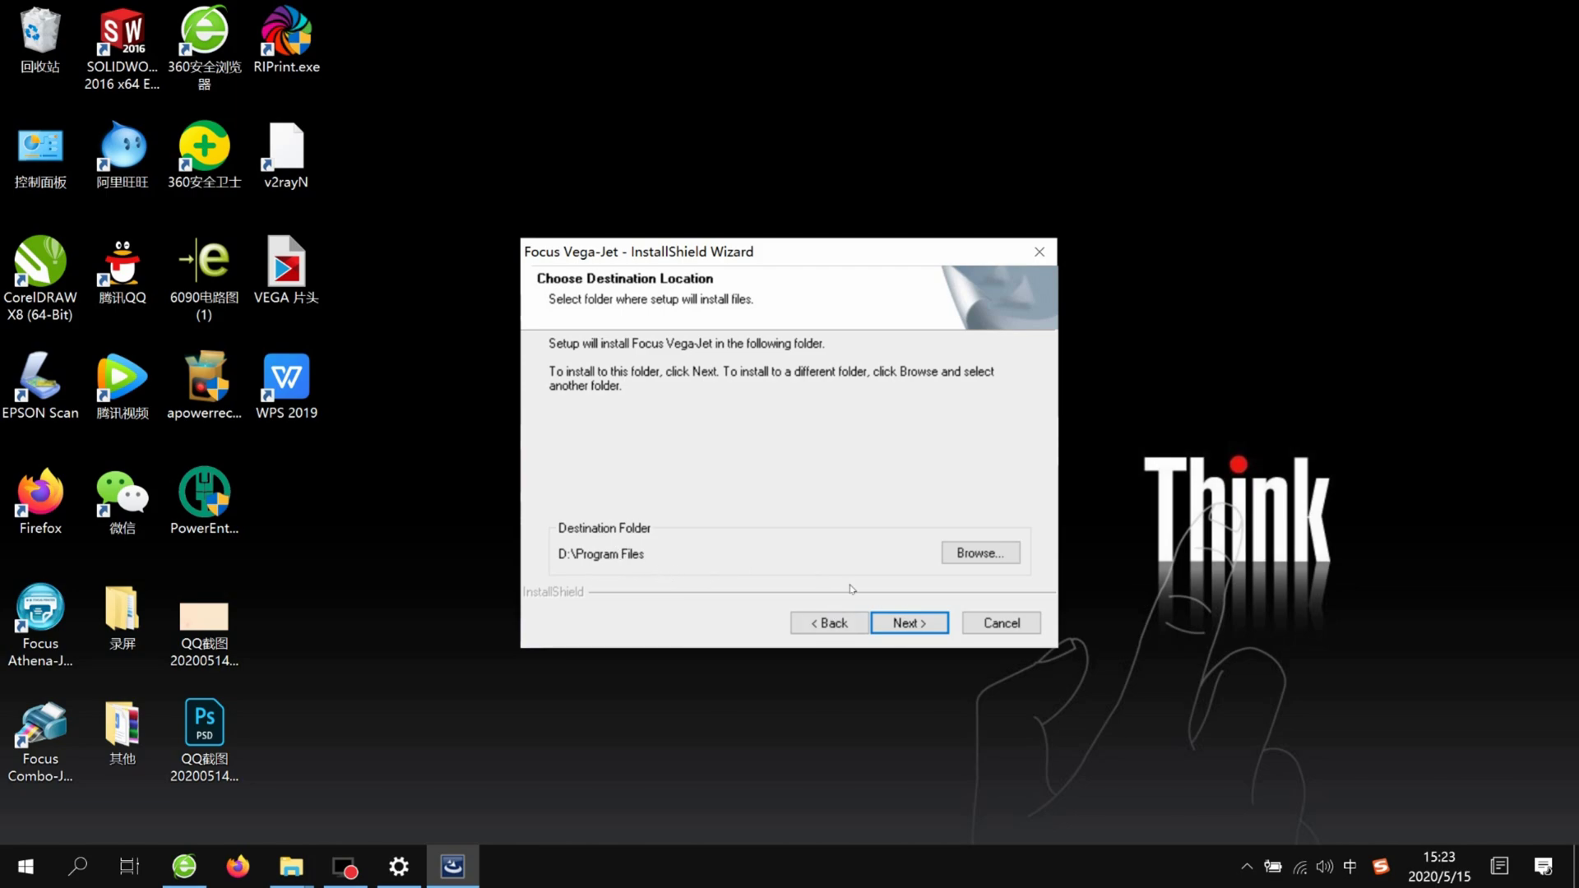
pyautogui.click(915, 625)
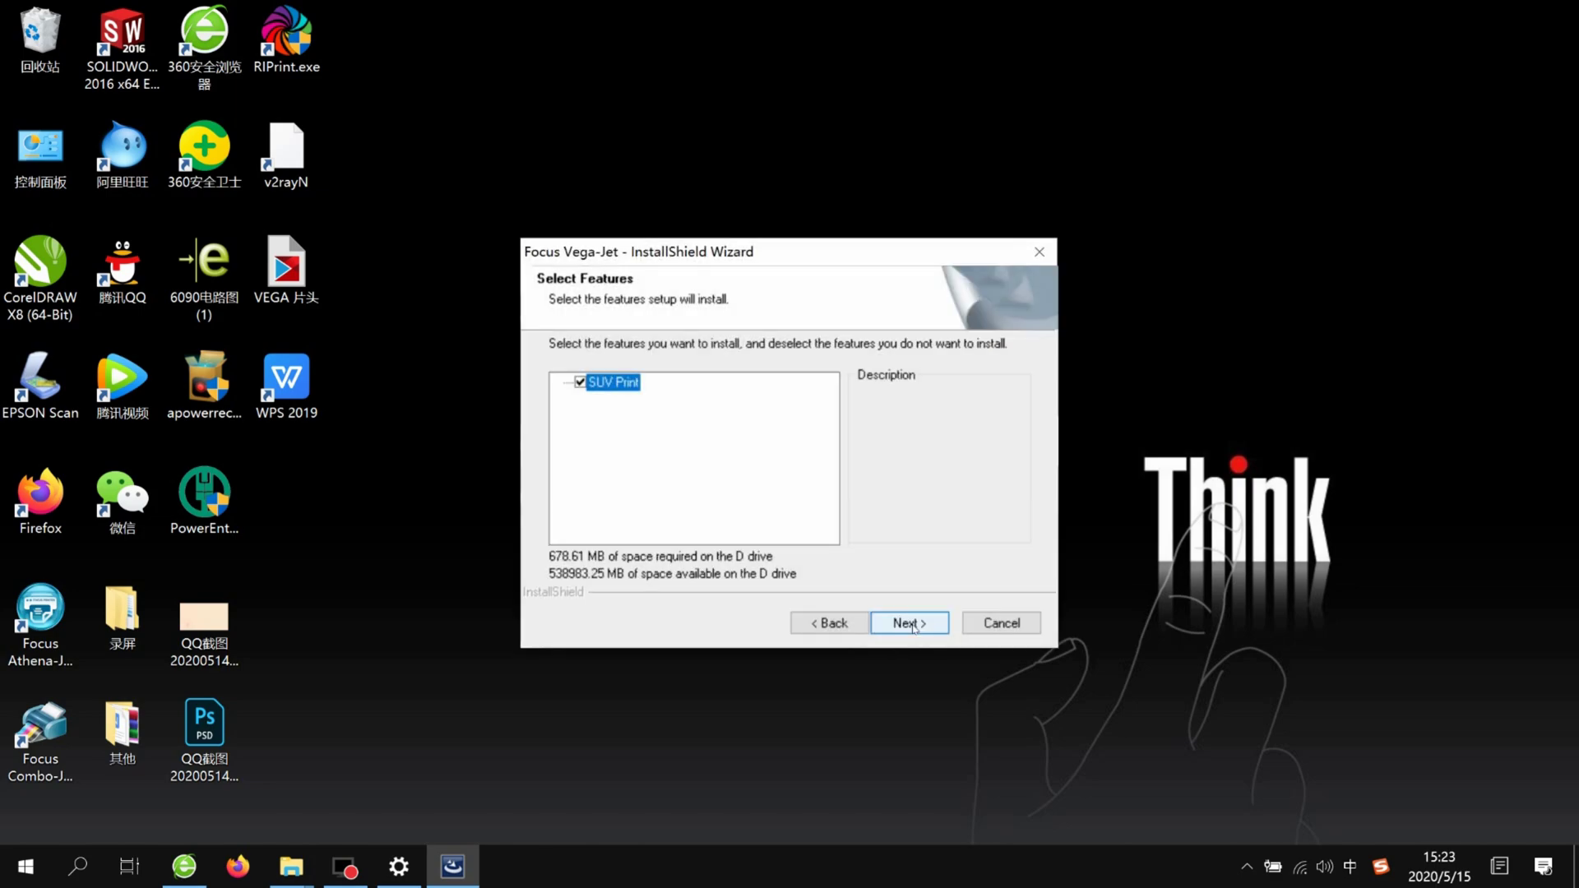
pyautogui.click(915, 625)
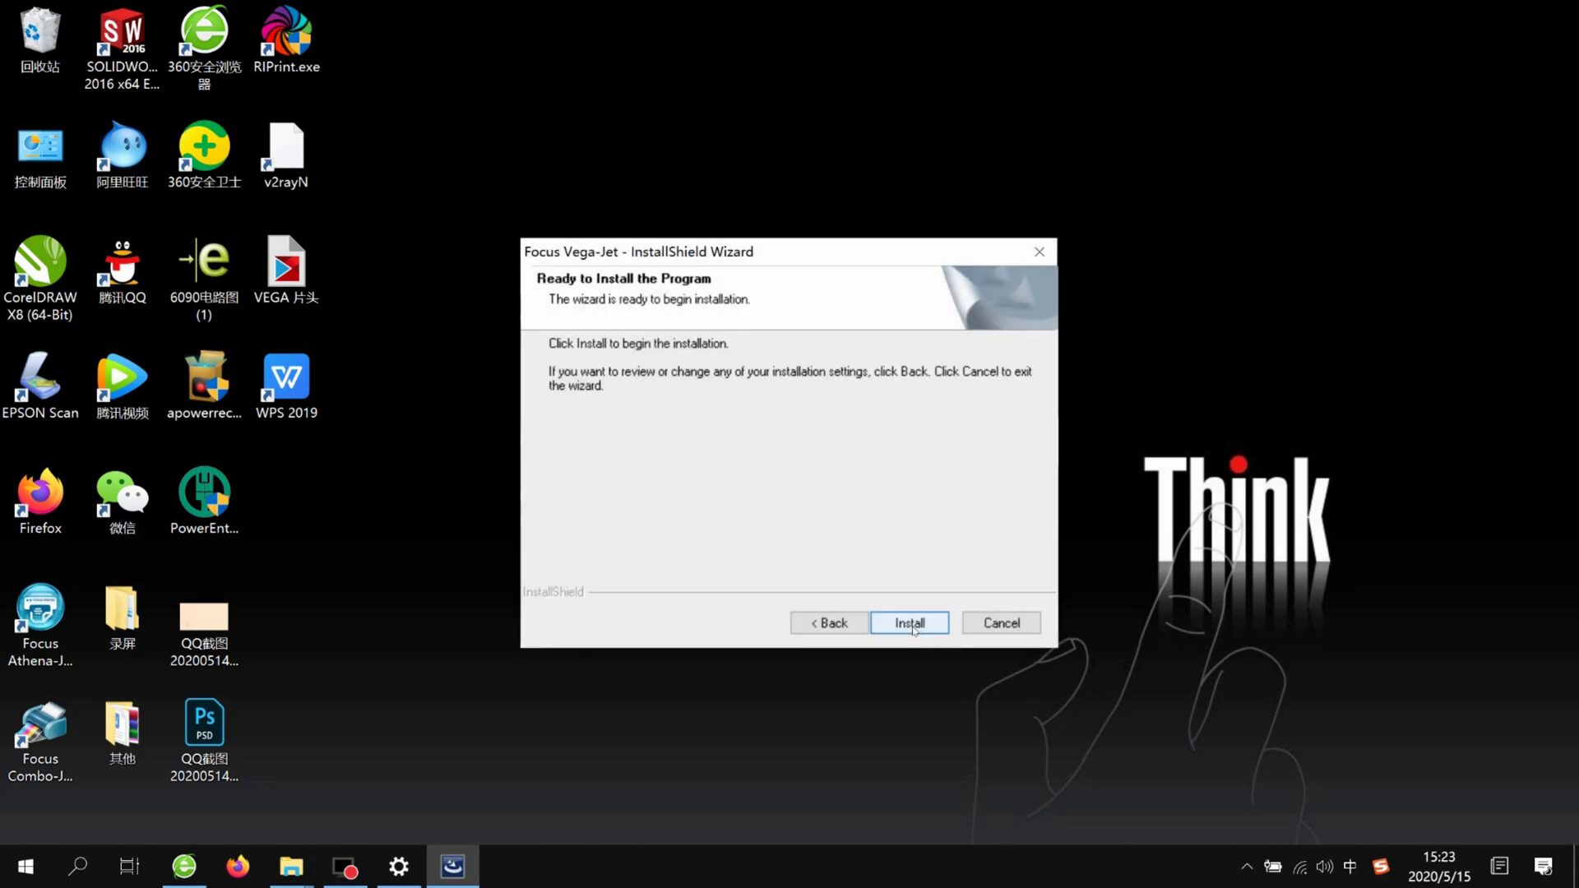
pyautogui.click(915, 626)
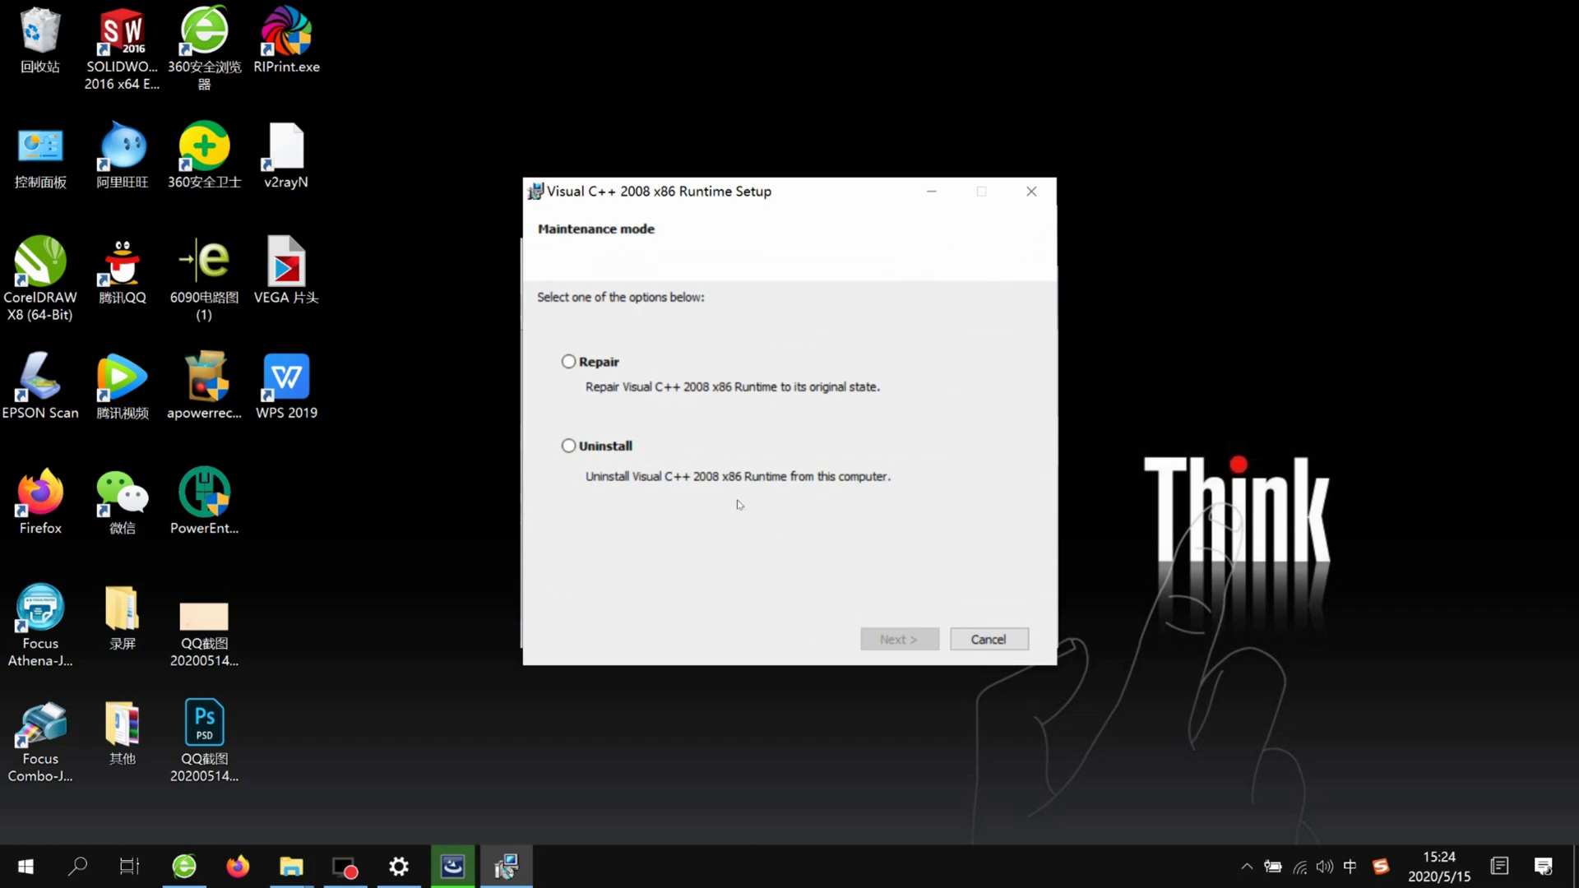
# Repair the Visual C++ 2008 x86 Runtime and finish its setup.
pyautogui.click(599, 366)
pyautogui.click(902, 641)
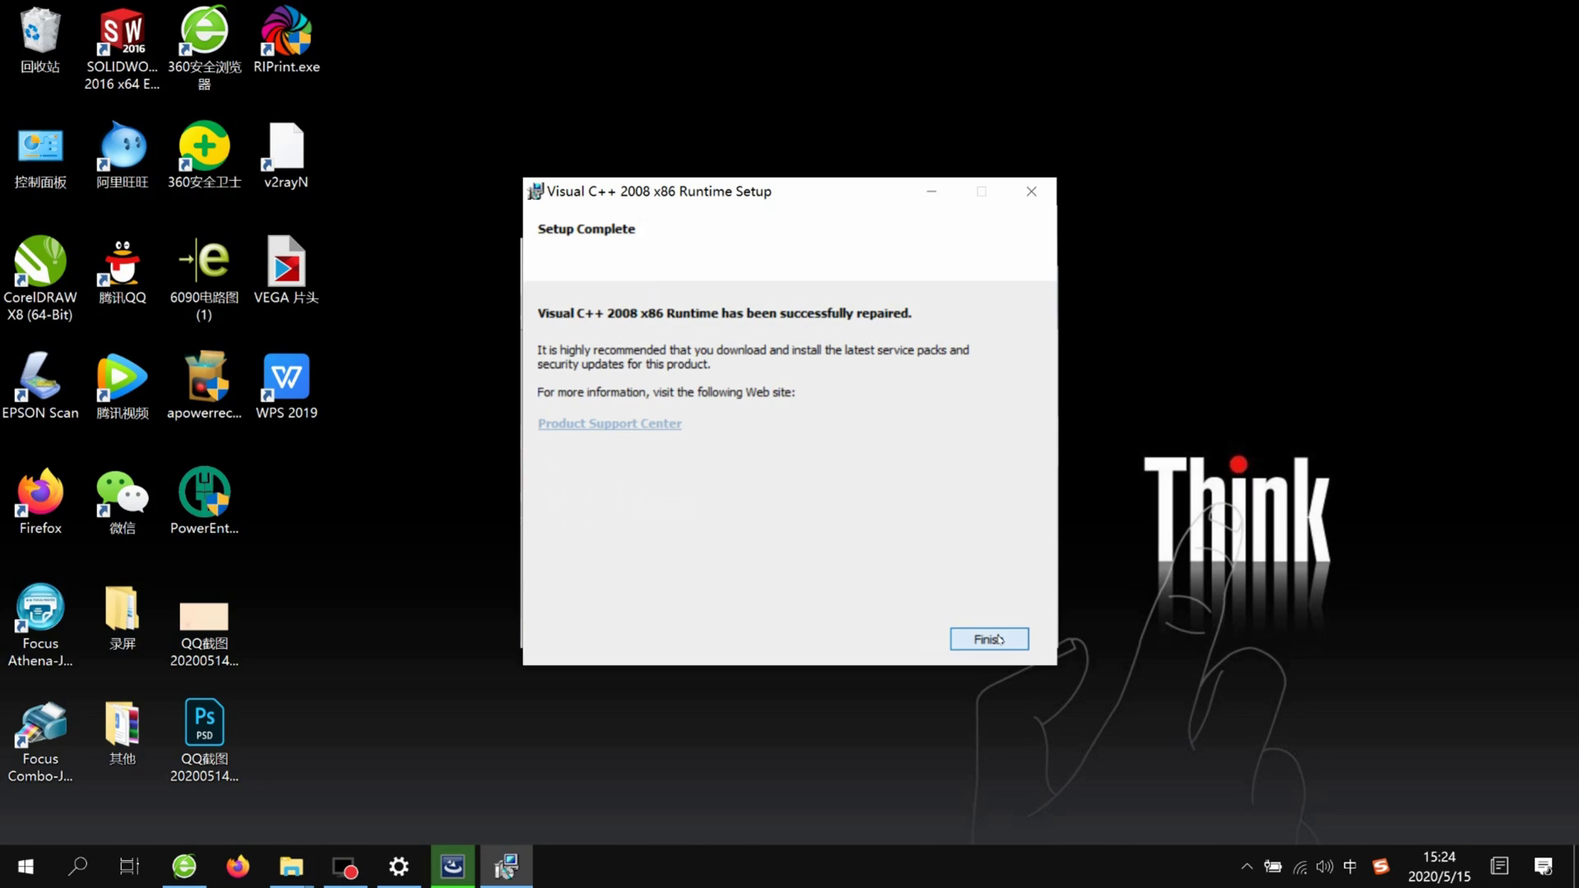
pyautogui.click(1005, 646)
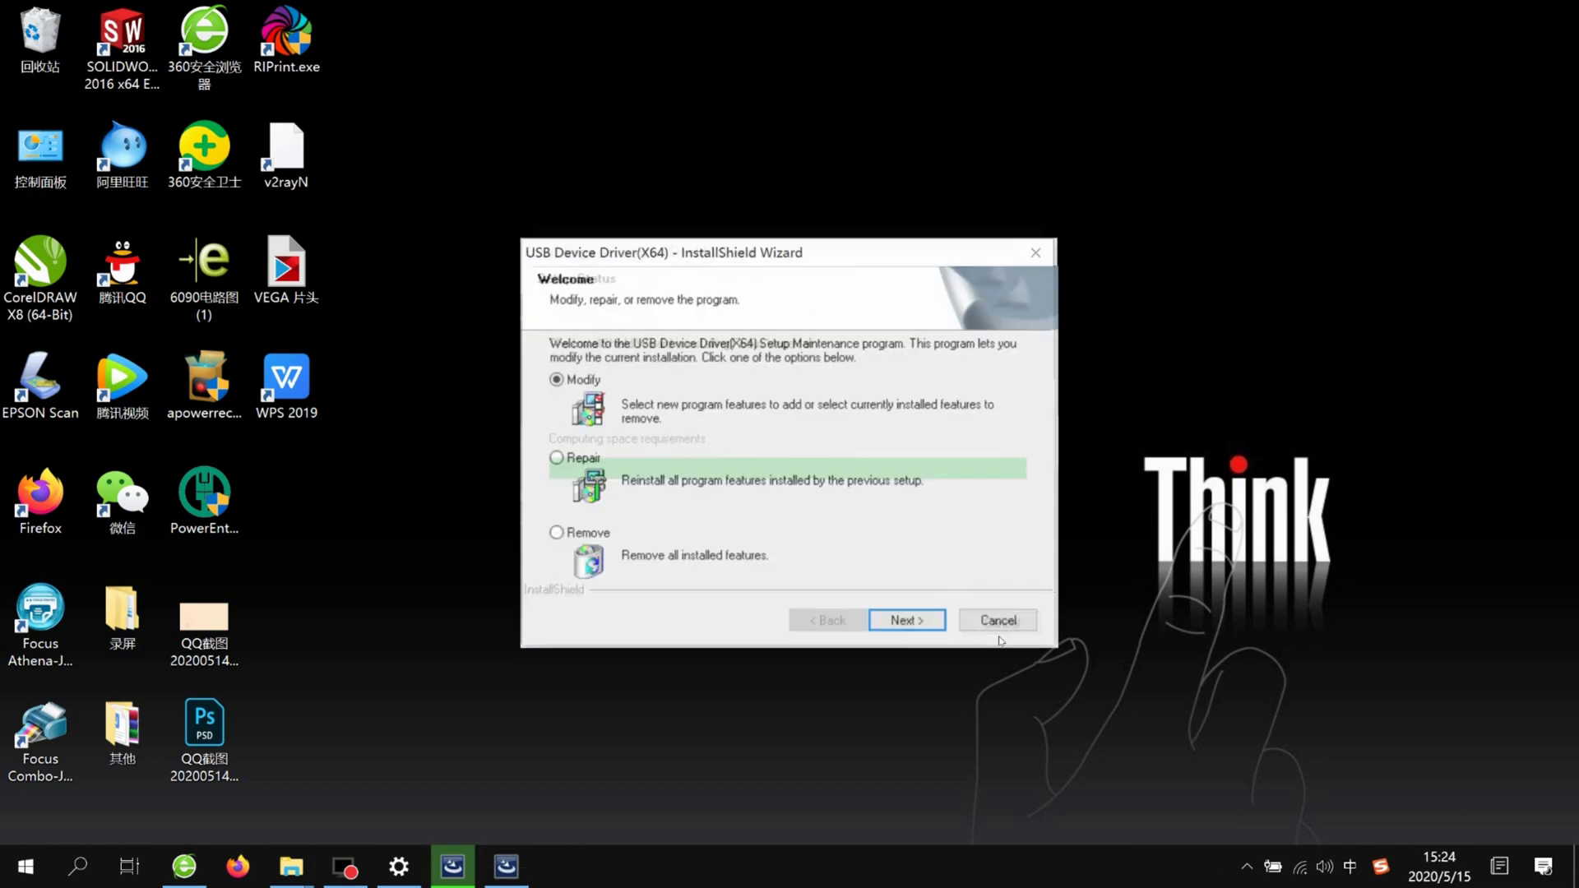
# Run the USB Device Driver(X64) maintenance with the Modify option and the cyusb feature, and finish the wizard.
pyautogui.click(885, 623)
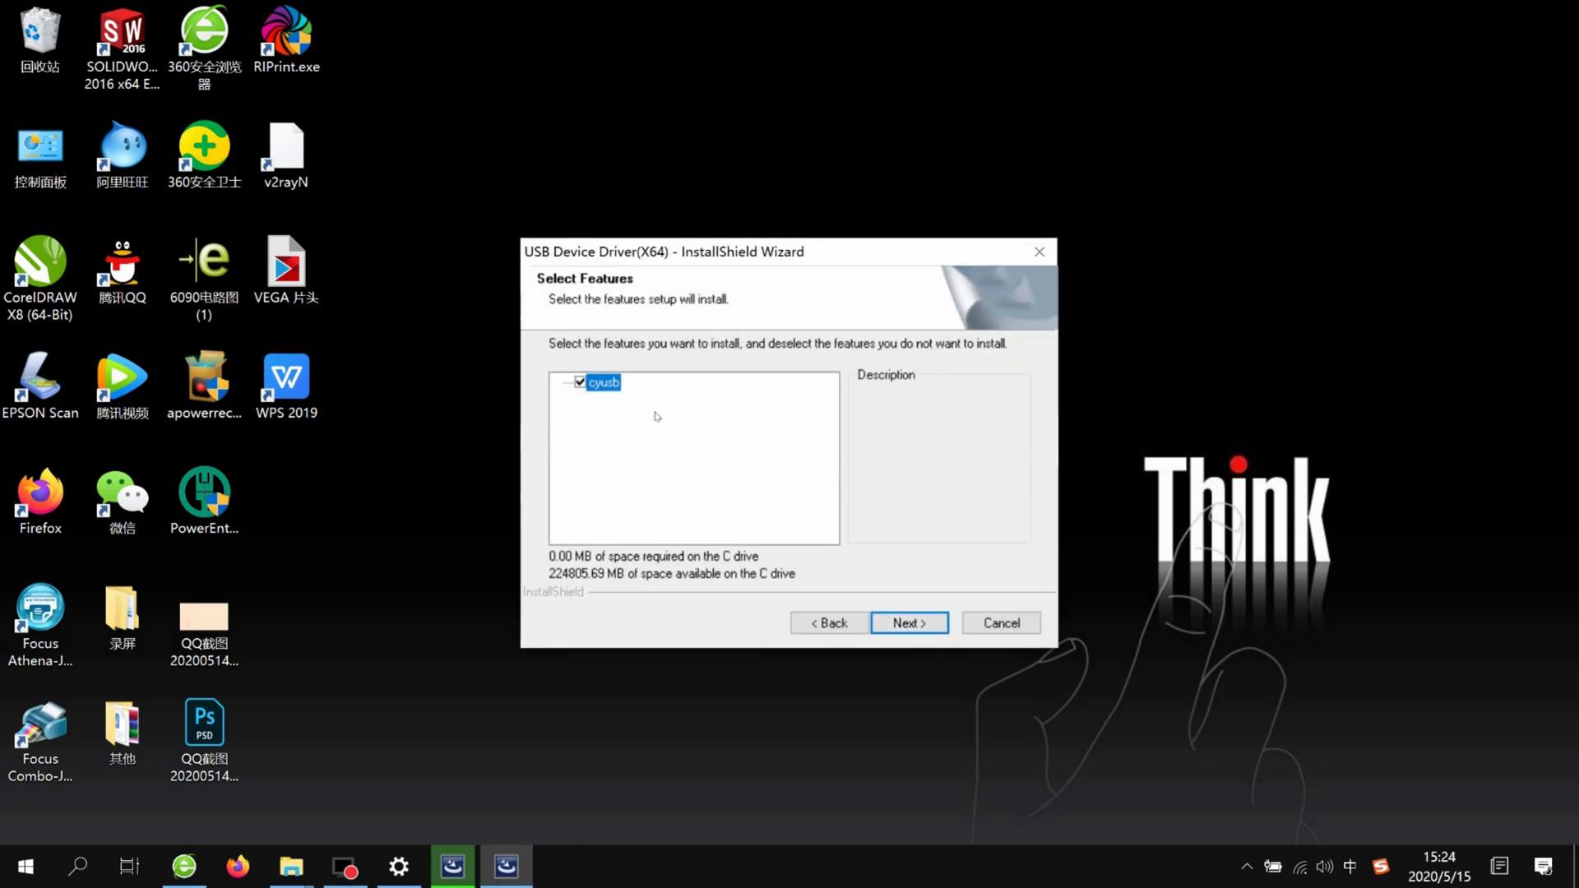
pyautogui.click(913, 627)
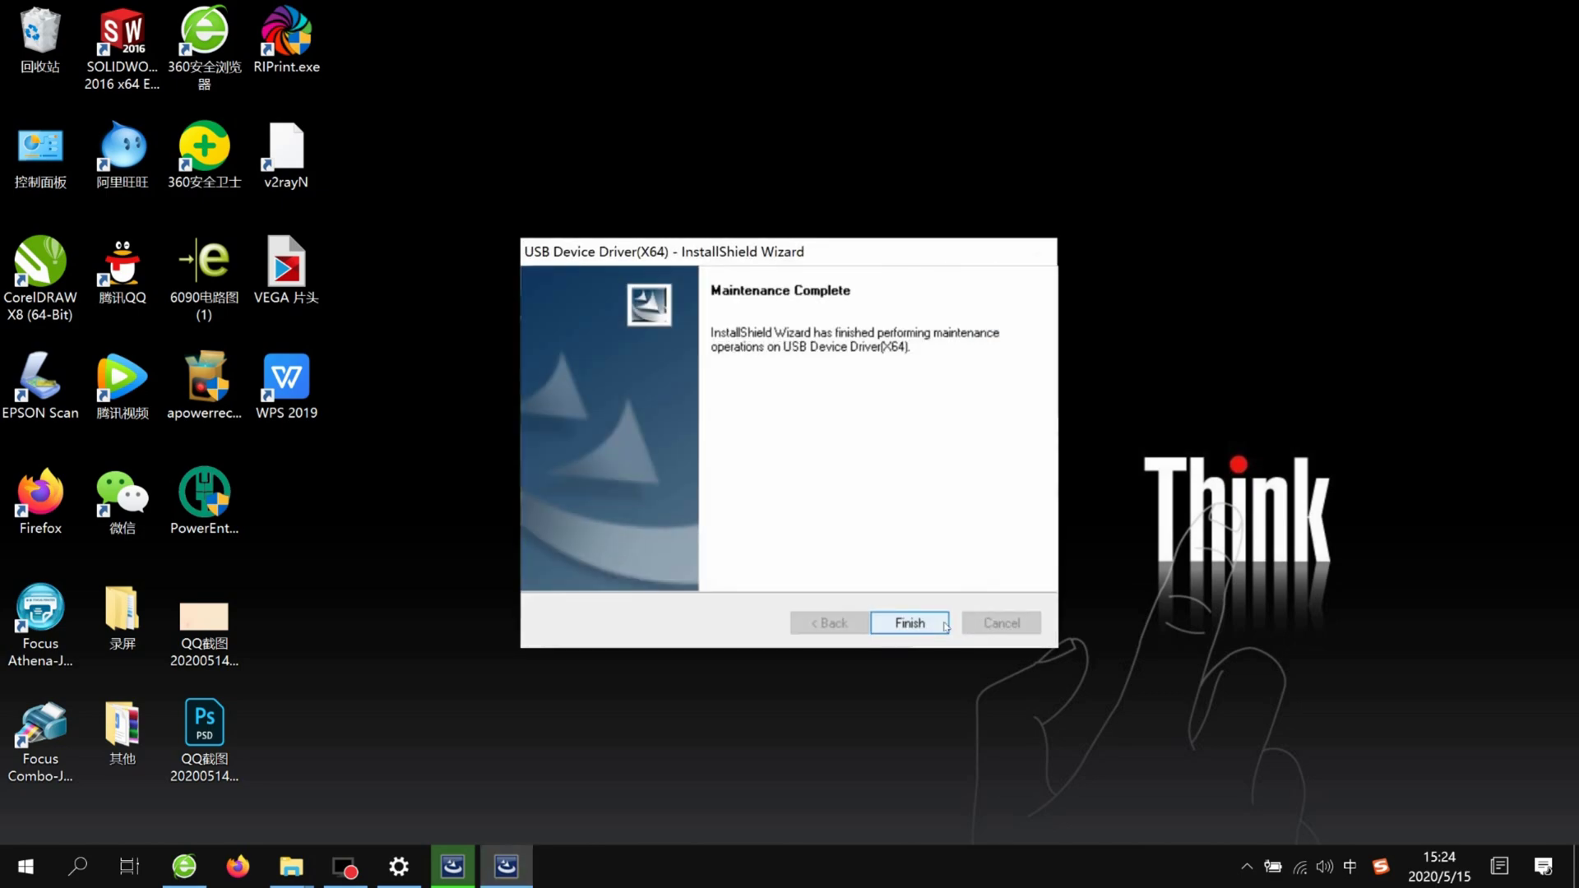
pyautogui.click(909, 615)
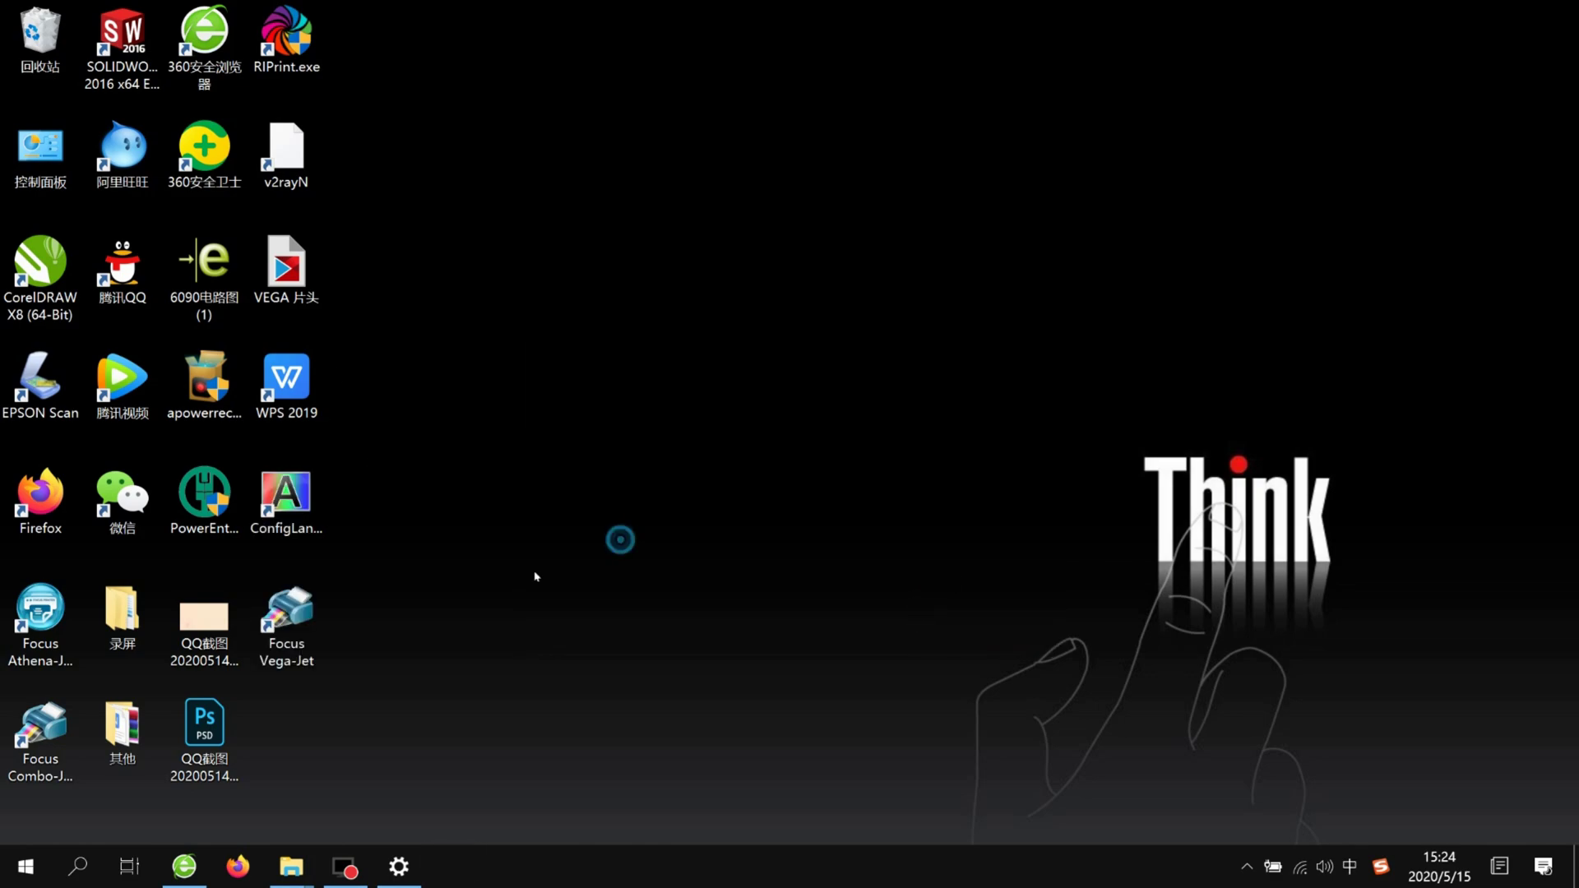
# Launch Focus Vega-Jet from its desktop shortcut and dismiss the PrintDream message.
pyautogui.click(292, 619)
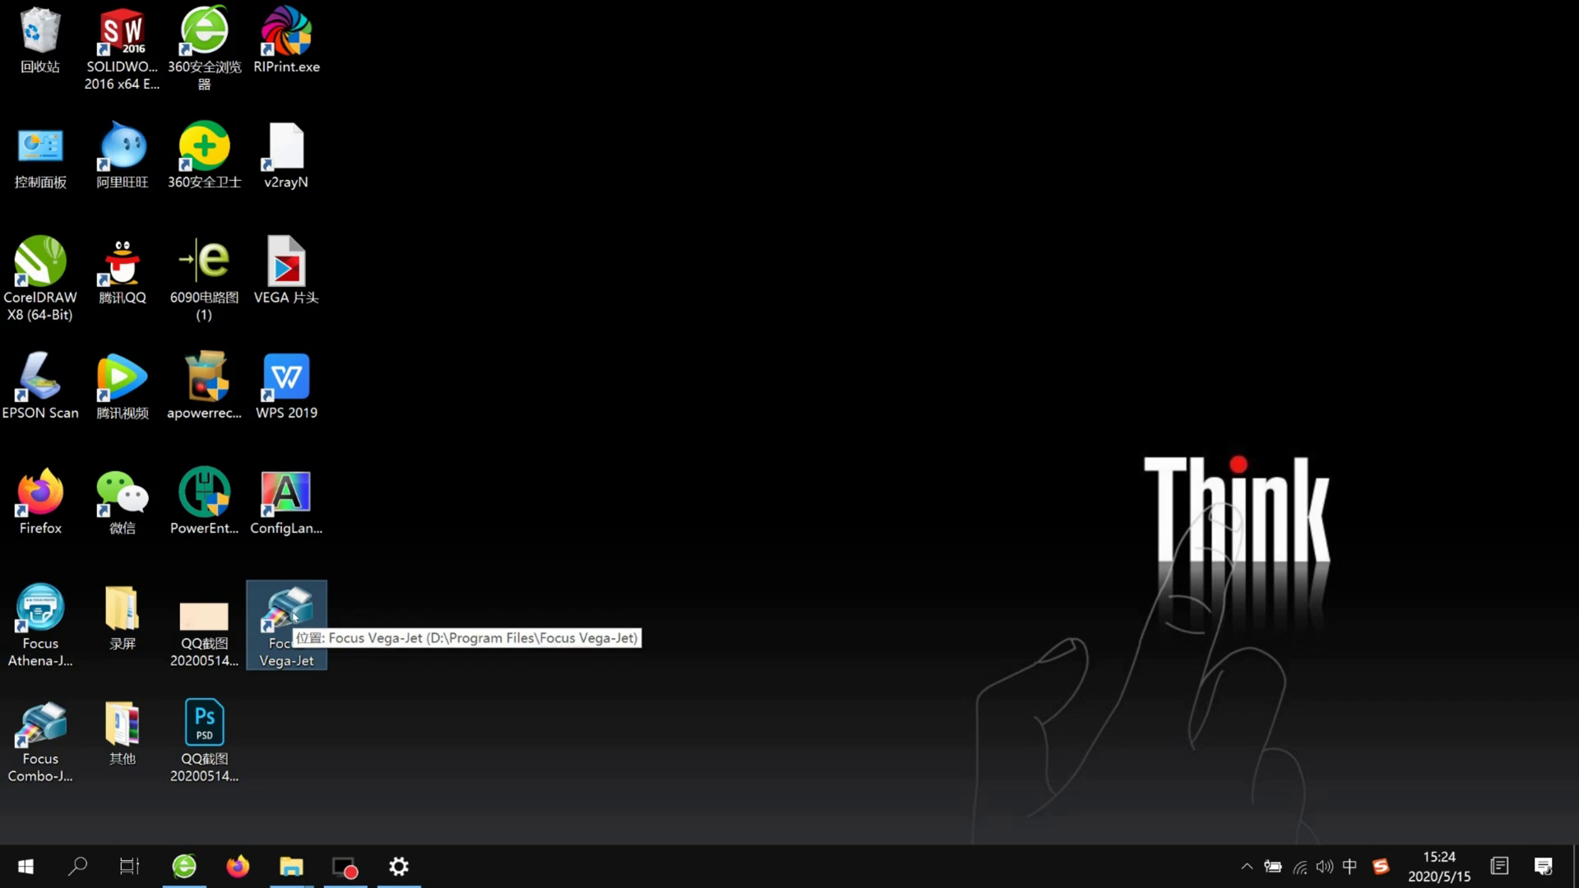
pyautogui.doubleClick(294, 617)
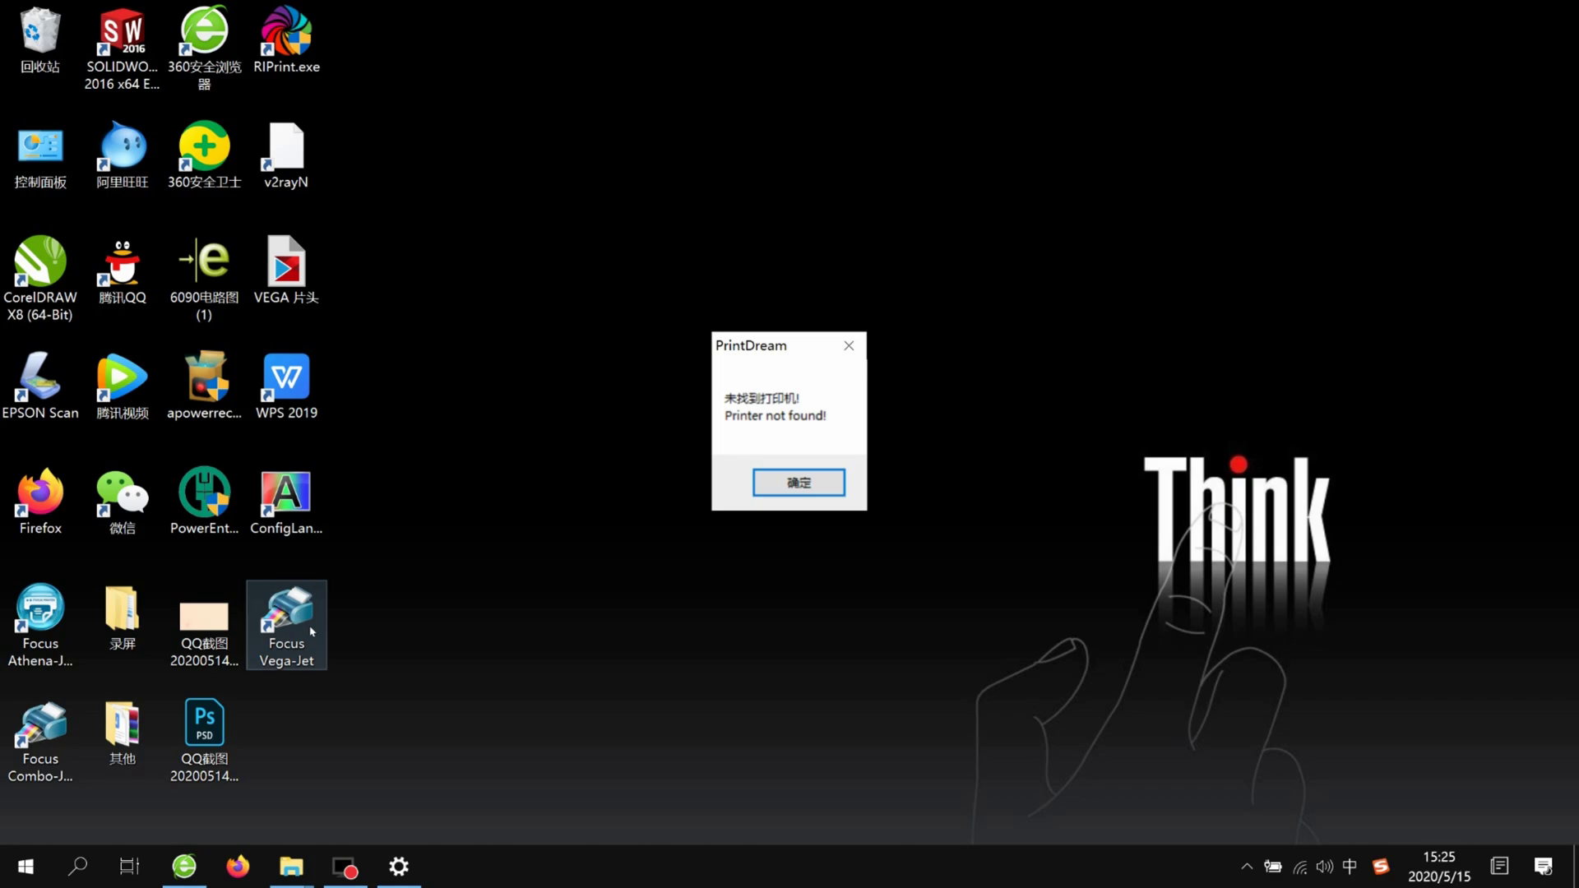
pyautogui.click(768, 483)
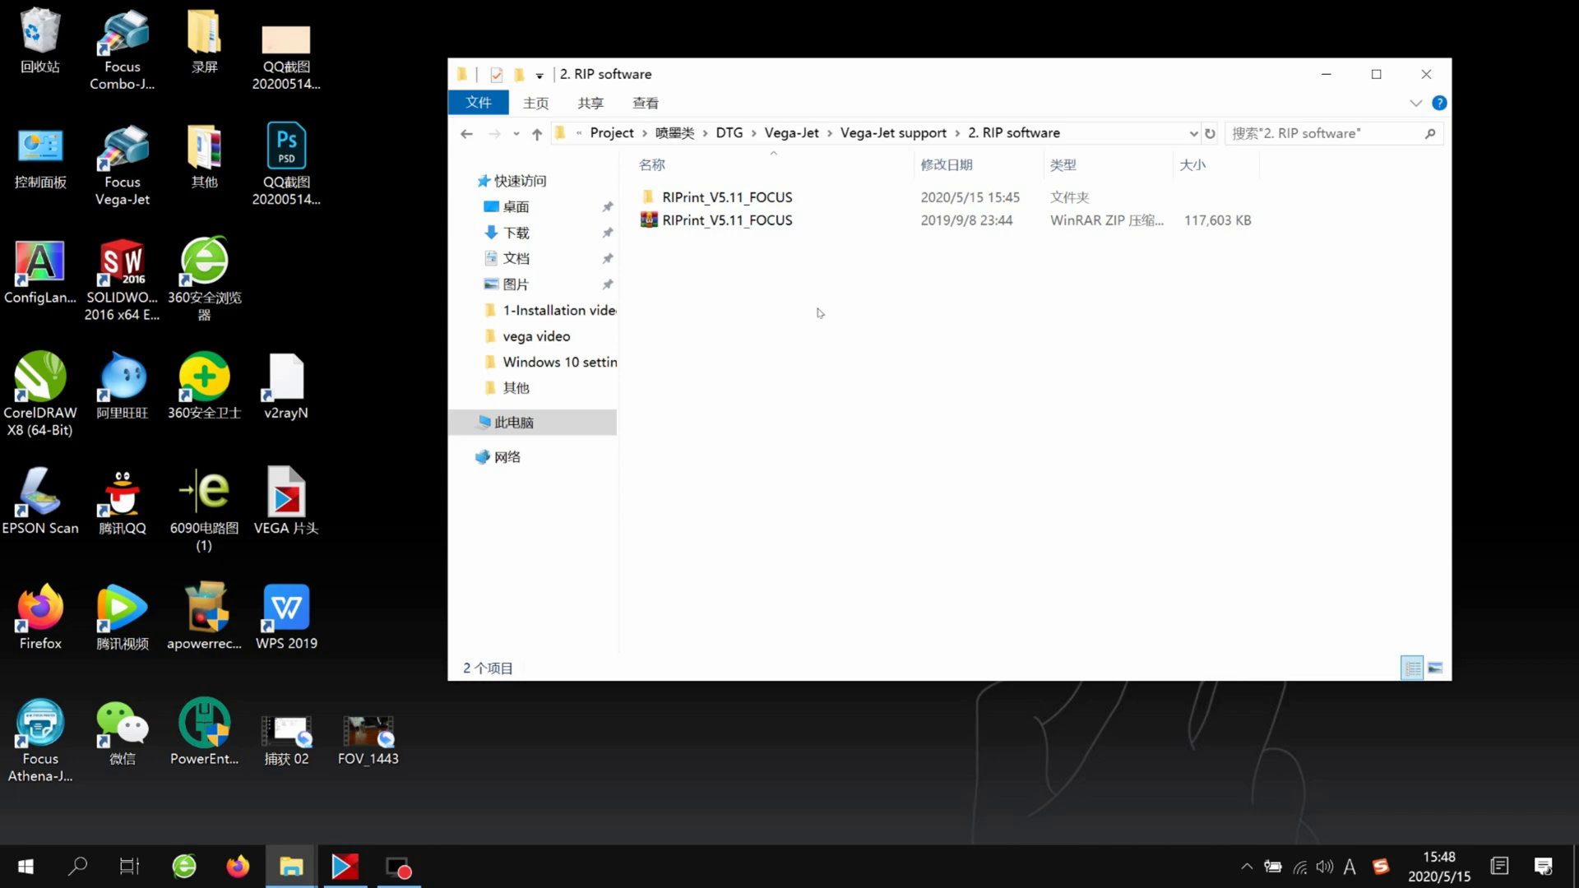
# Go to the Vega-Jet support folder, open "2. RIP software" and select the RIPrint_V5.11_FOCUS ZIP archive.
pyautogui.click(888, 136)
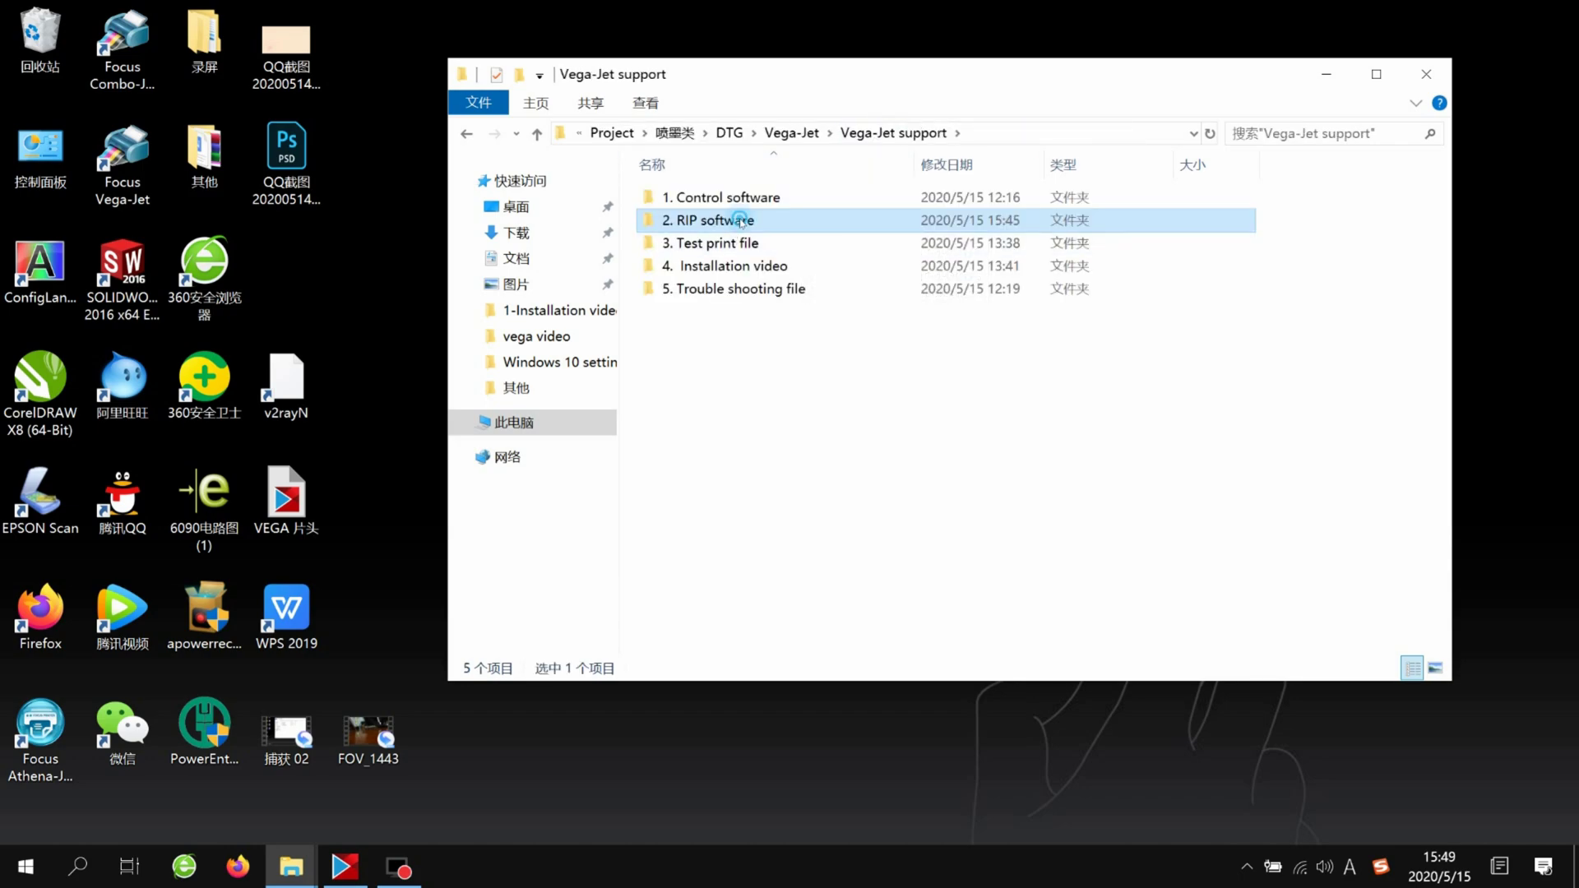
pyautogui.doubleClick(740, 220)
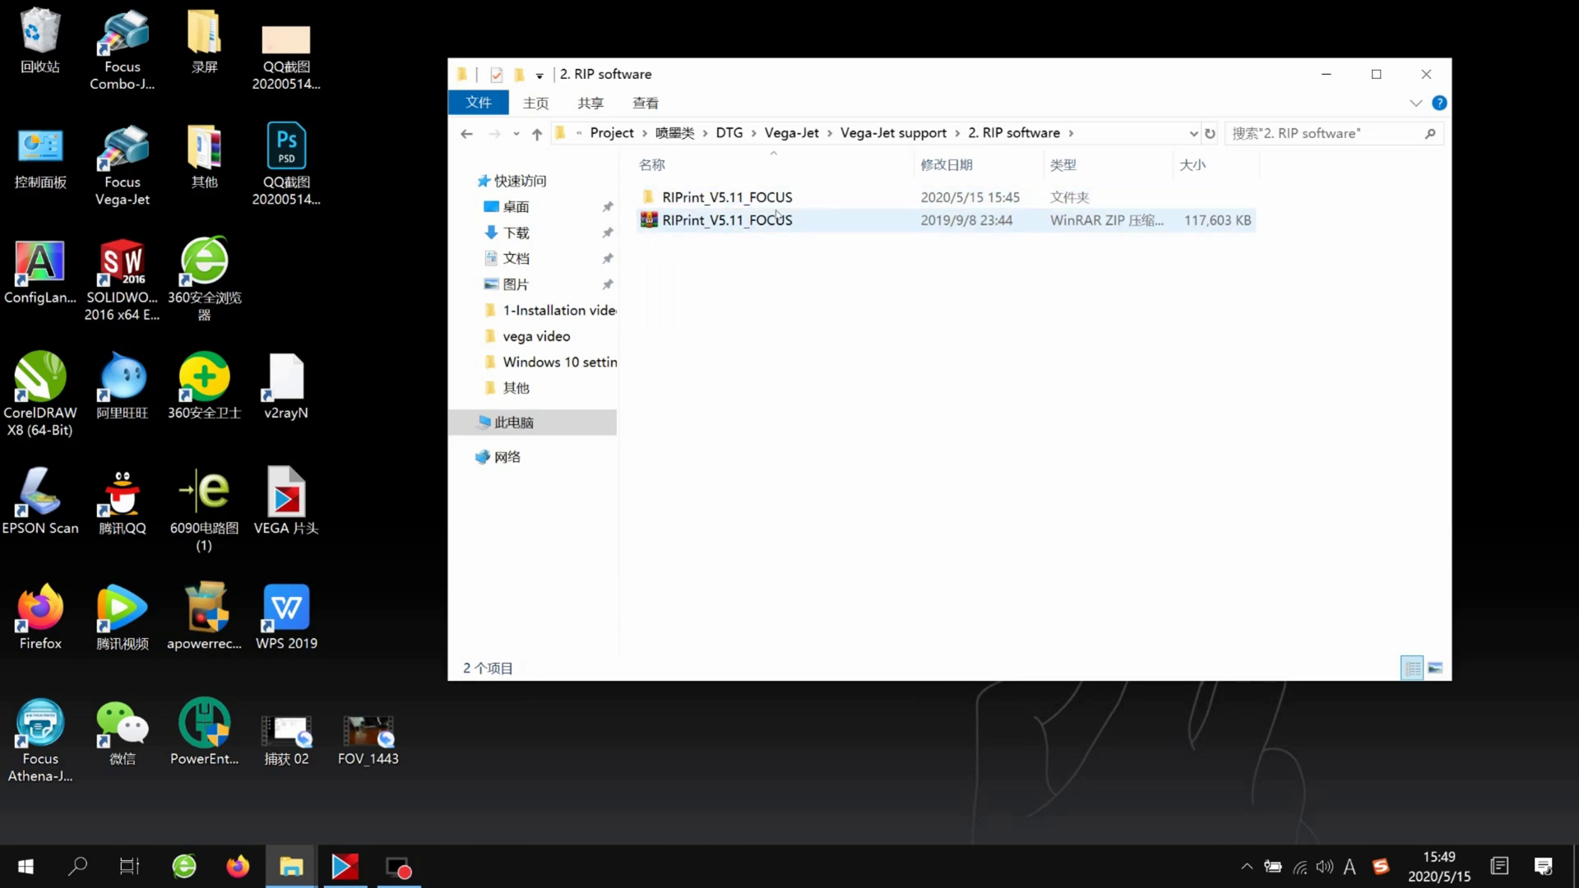
pyautogui.click(774, 220)
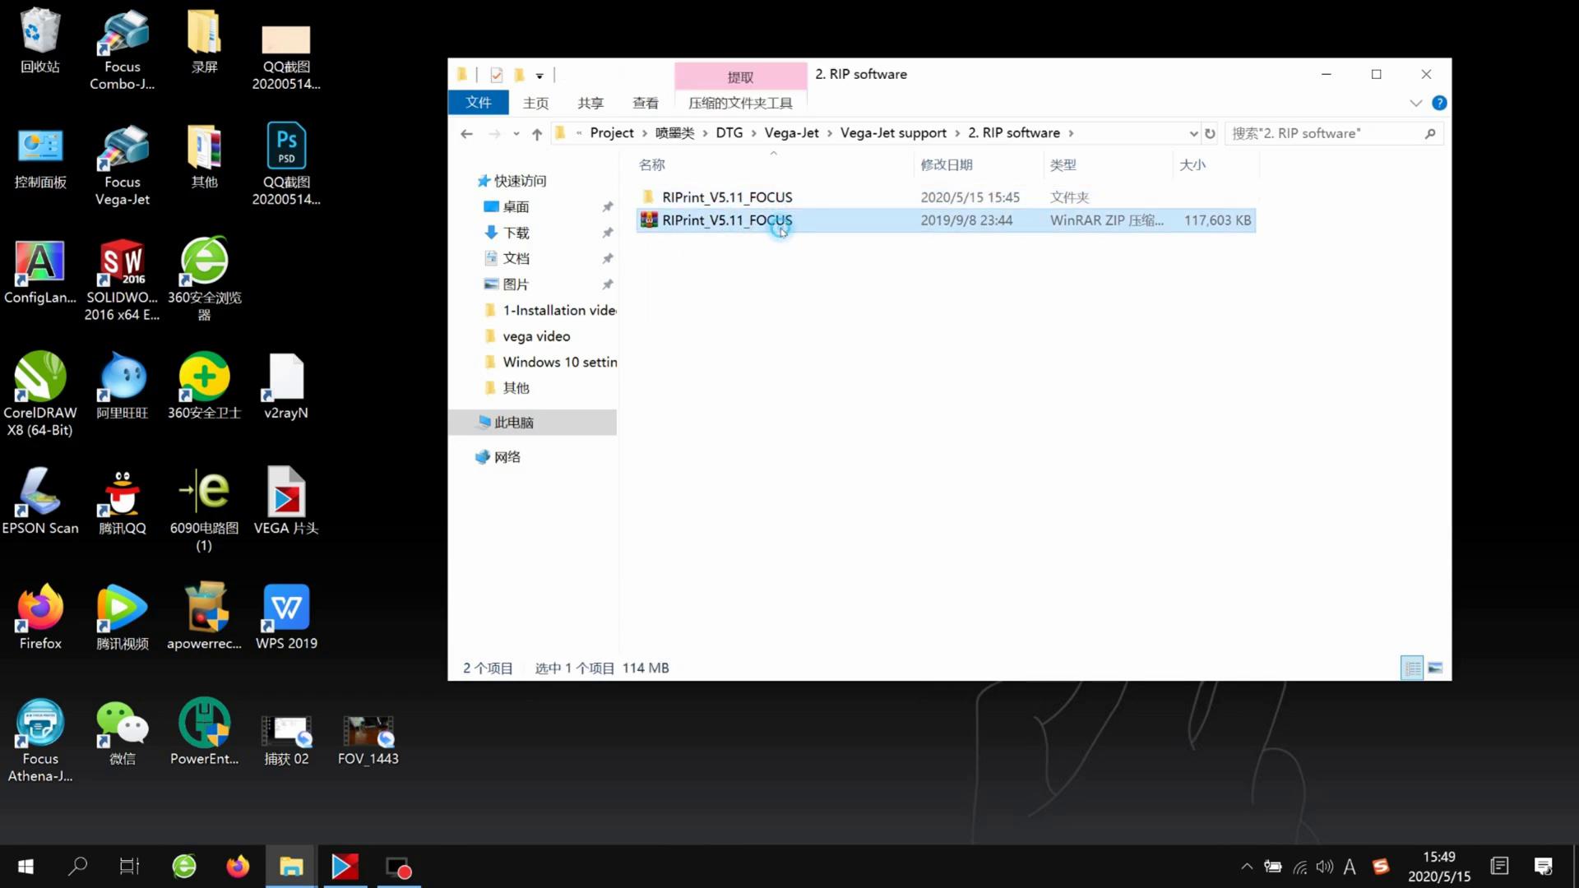
pyautogui.click(786, 208)
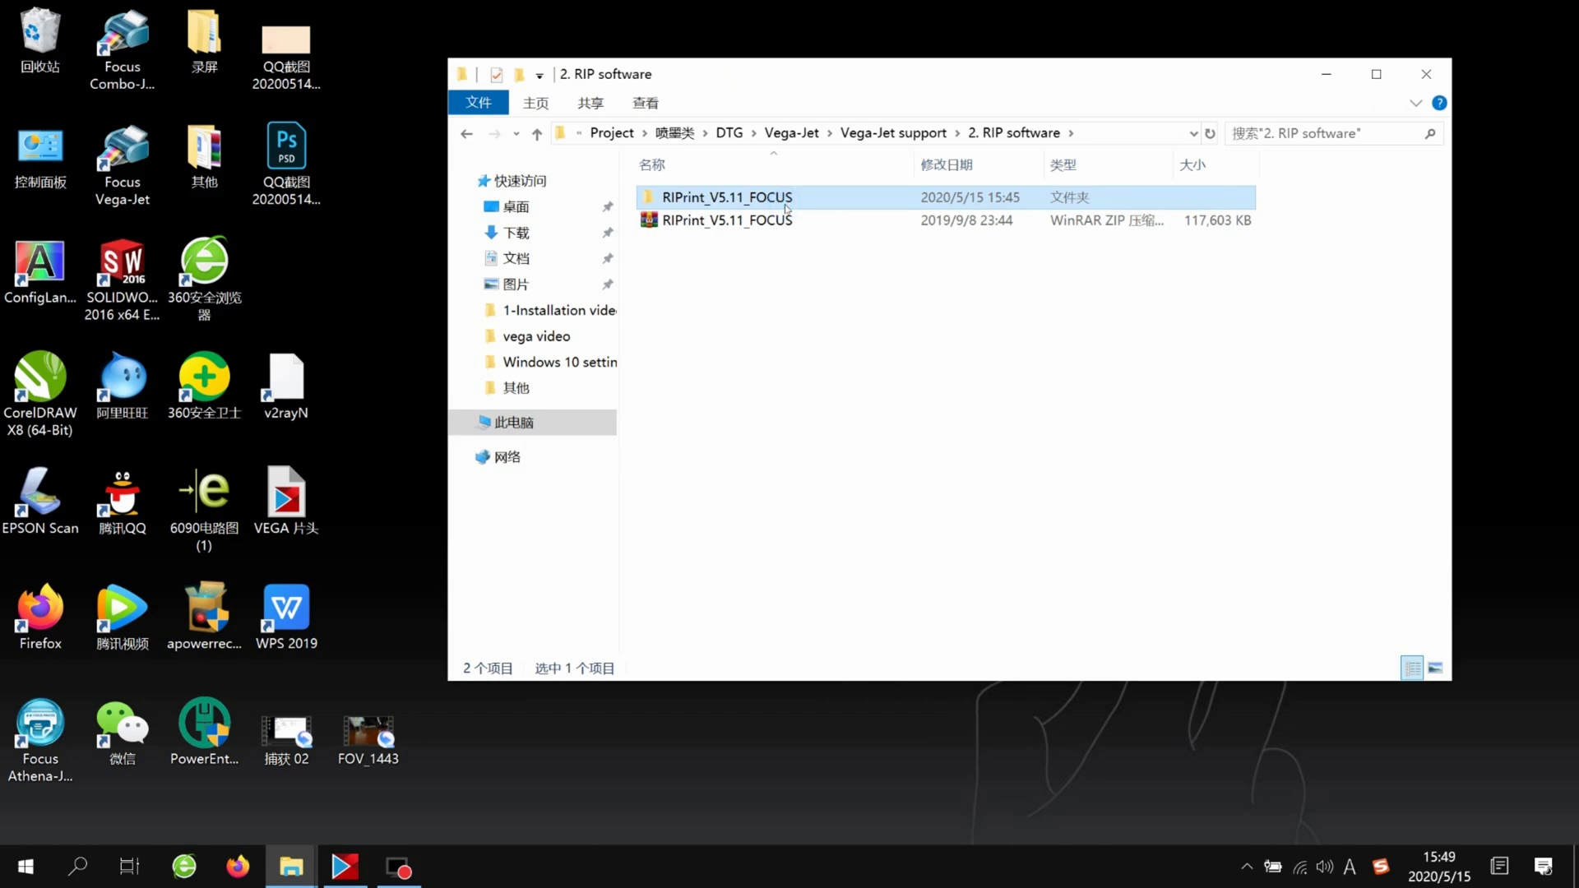
pyautogui.click(781, 218)
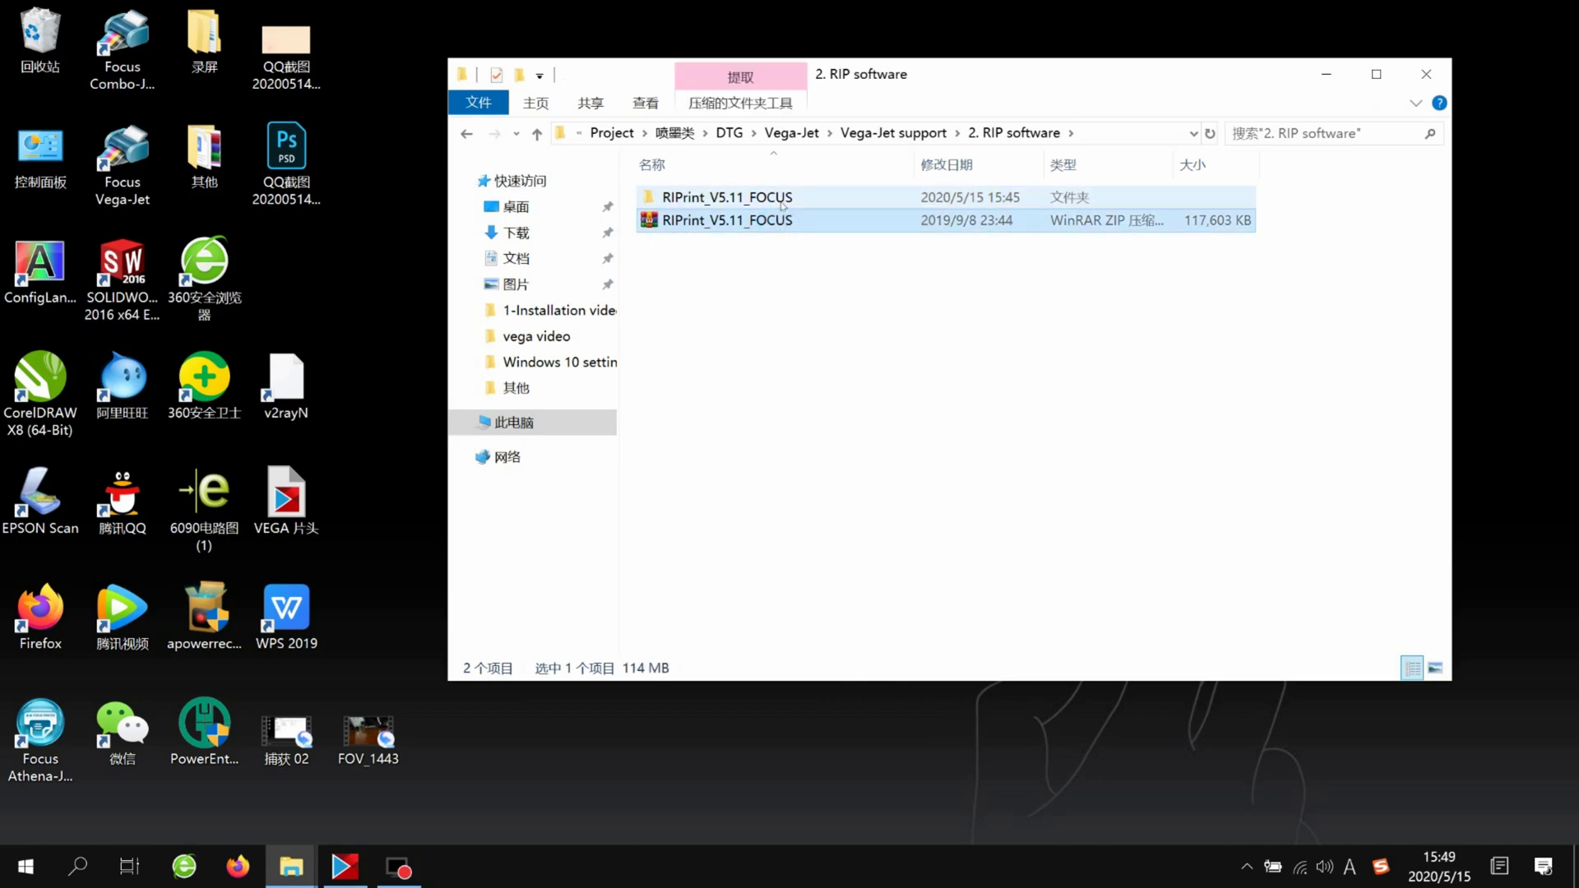
# Open the RIPrint_V5.11_FOCUS folder and run its installer with English as the setup language.
pyautogui.click(783, 202)
pyautogui.click(774, 220)
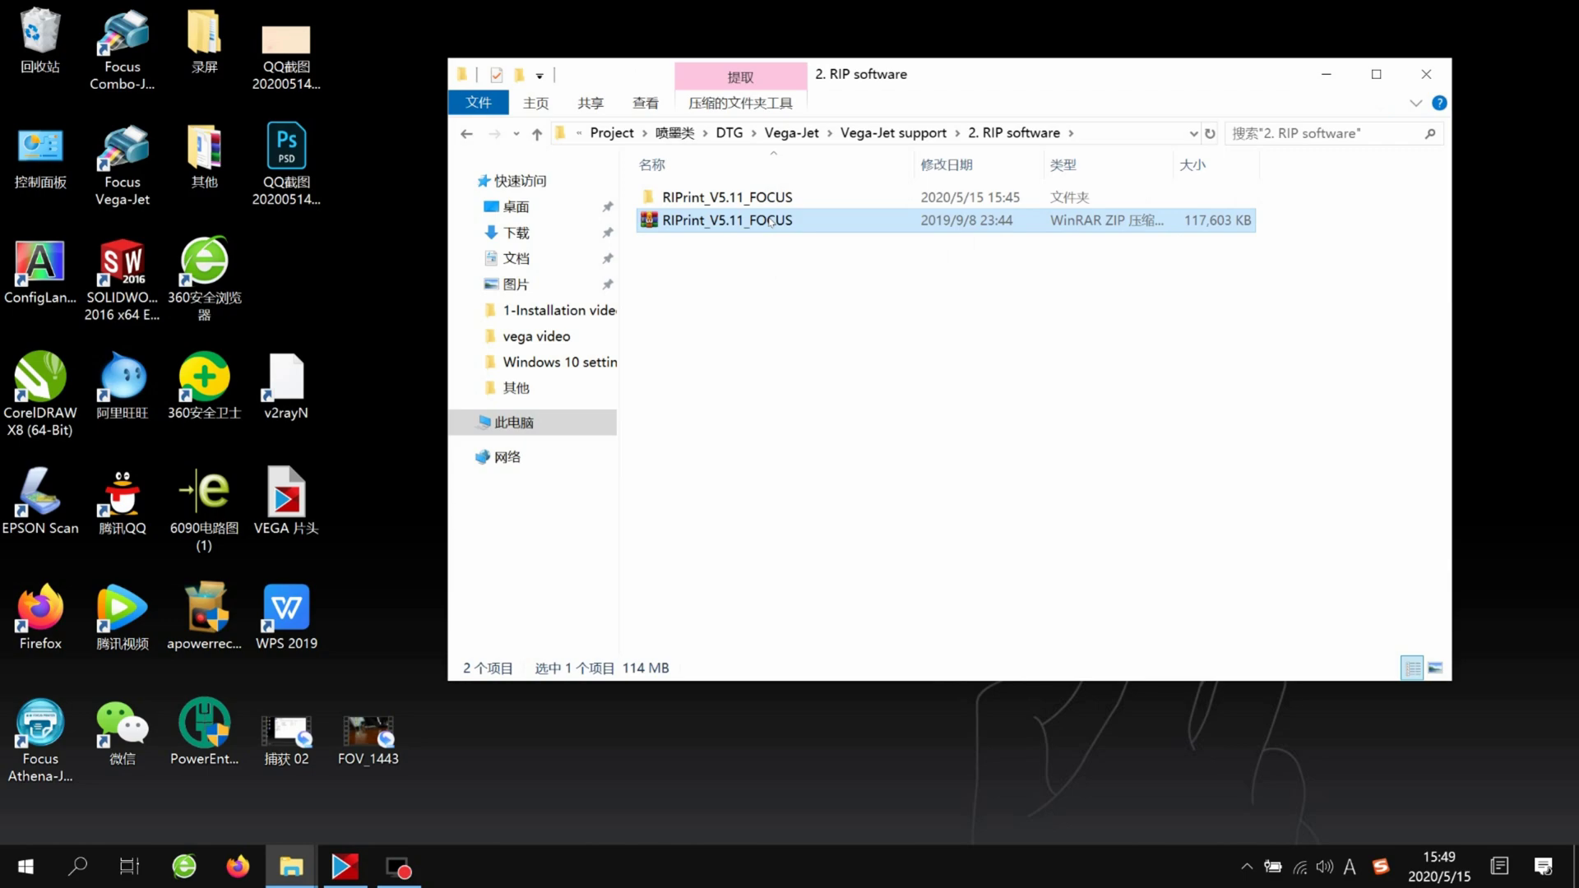
pyautogui.doubleClick(776, 203)
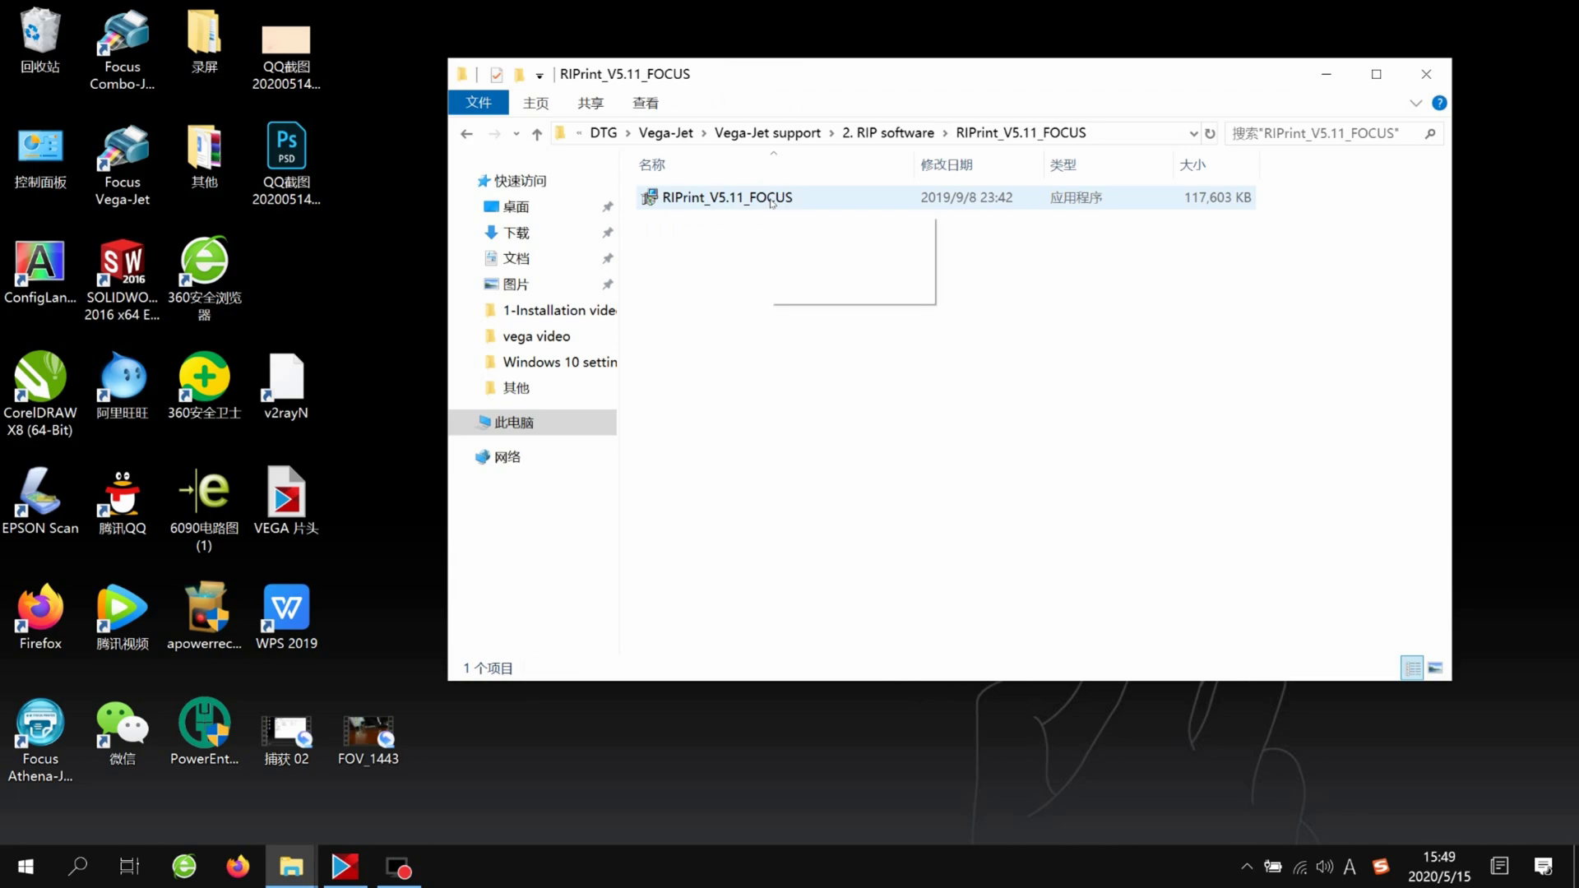
pyautogui.doubleClick(772, 201)
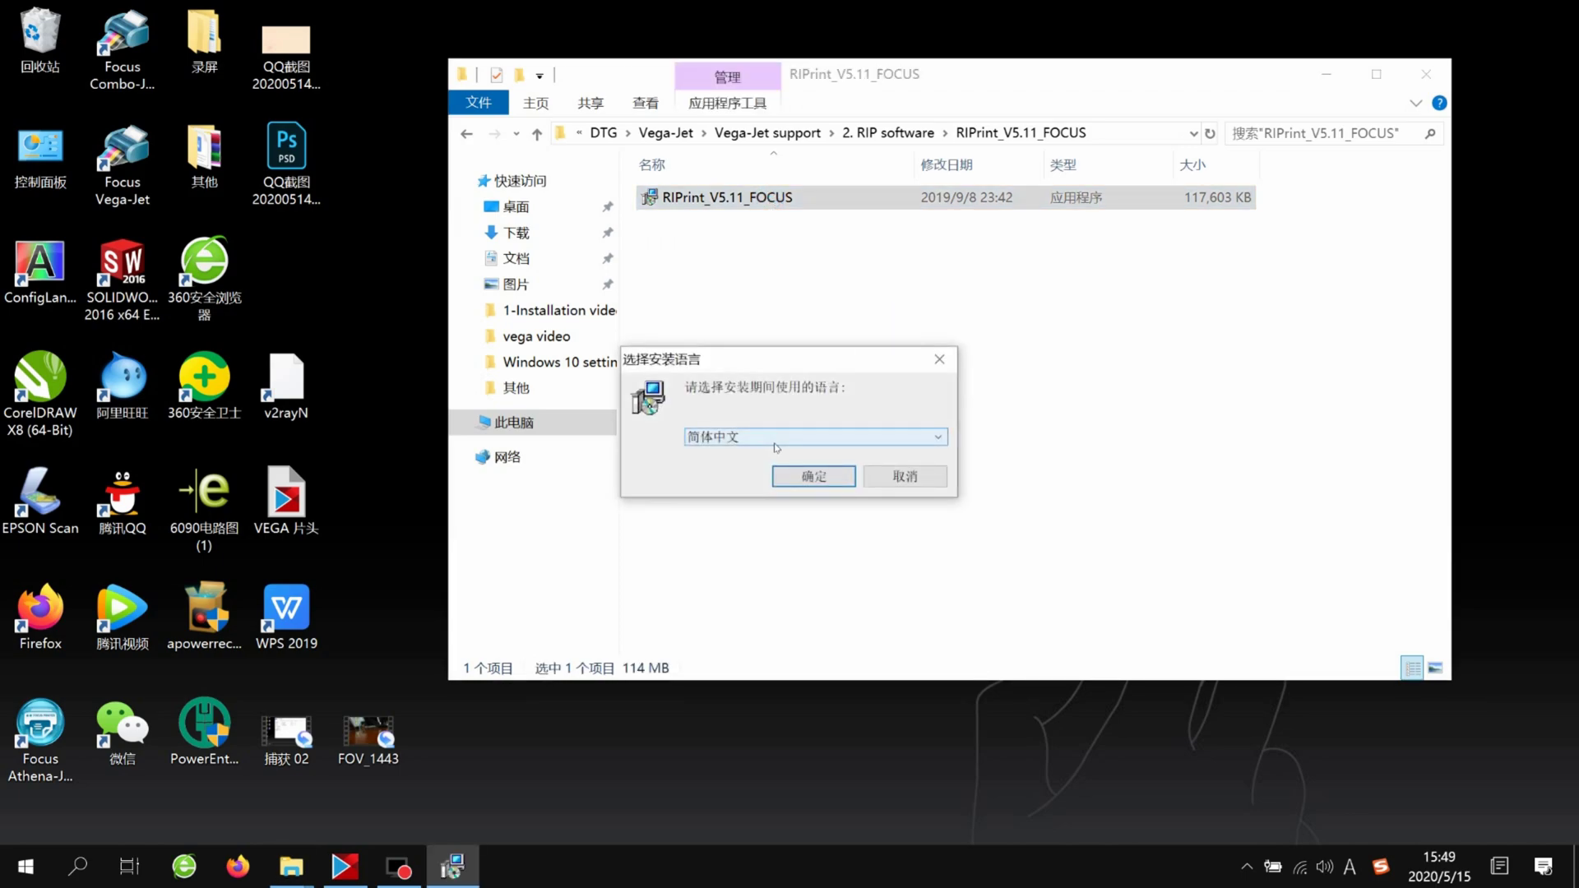
pyautogui.click(775, 441)
pyautogui.click(776, 453)
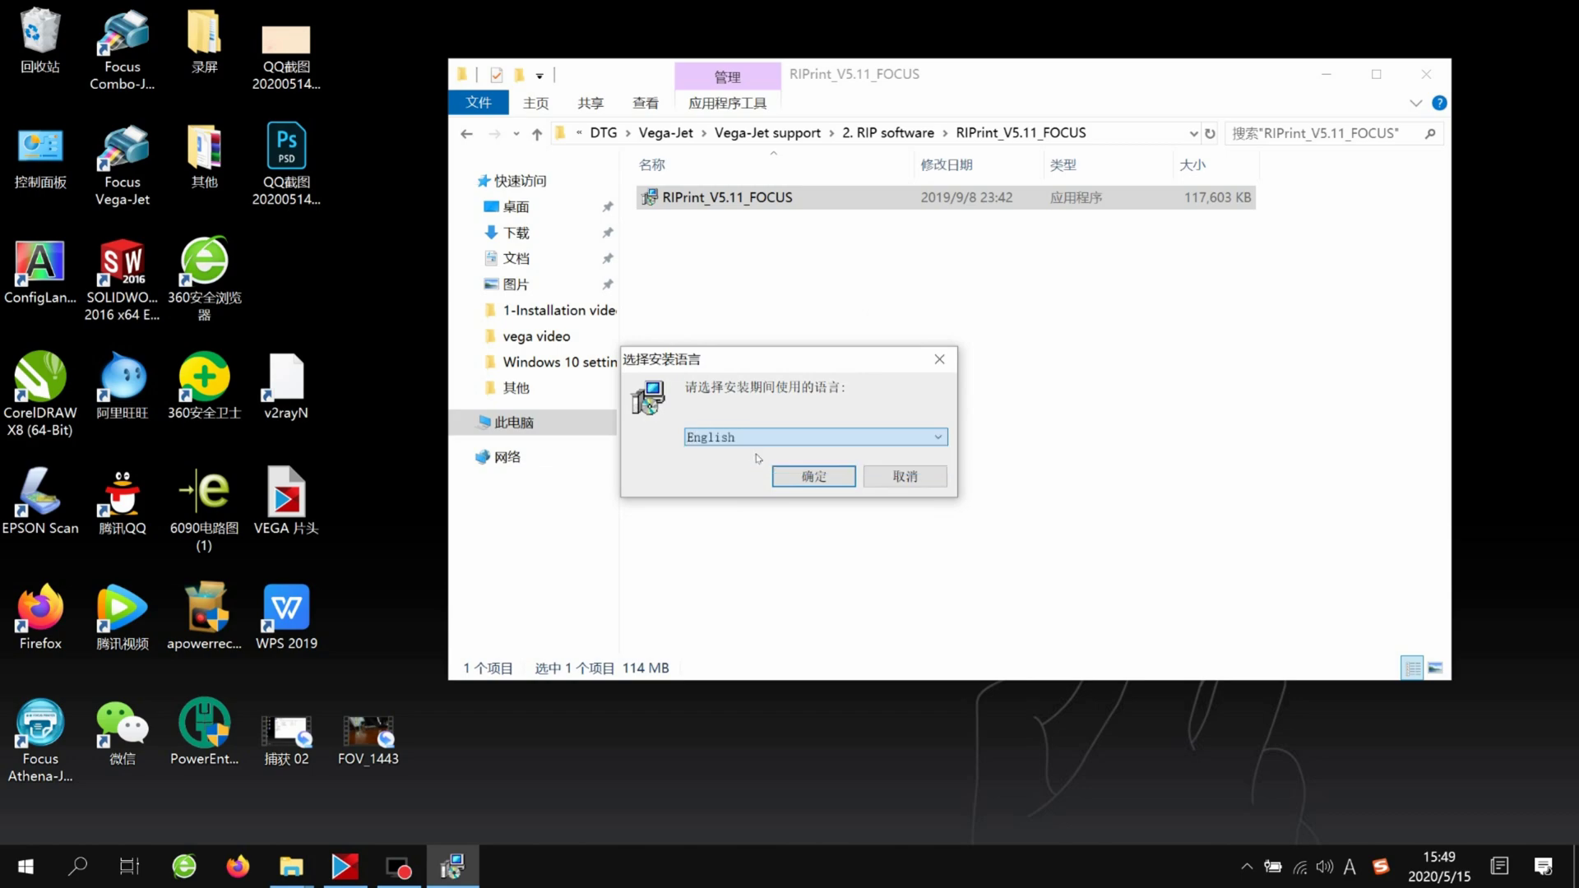
pyautogui.click(815, 478)
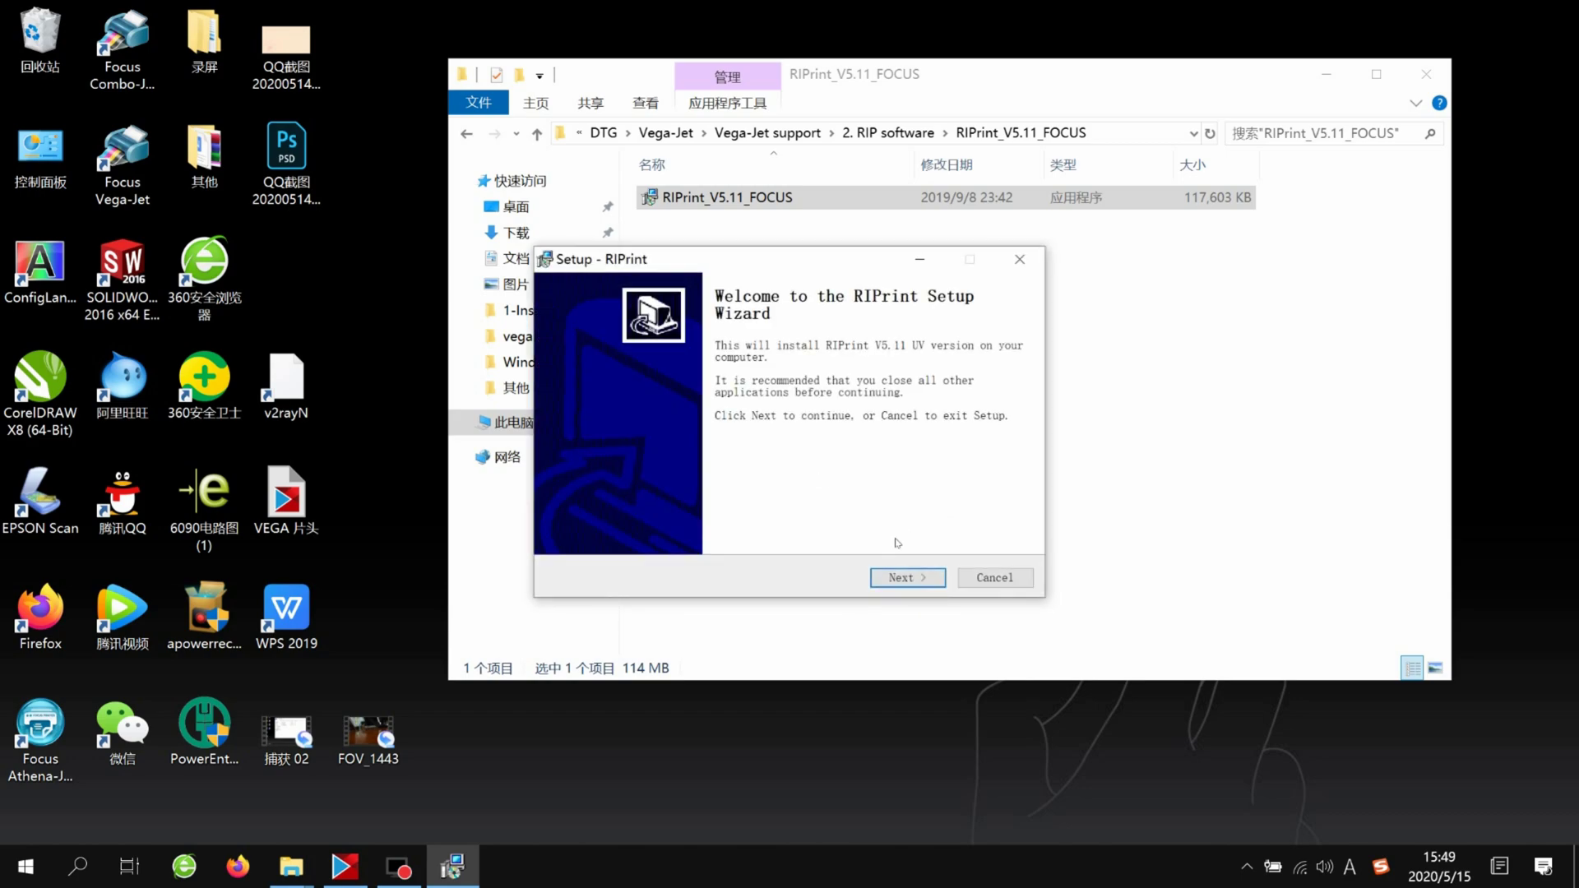
# Install RIPrint into C:\Program Files (x86)\RIPrint, accepting the default setup options.
pyautogui.click(913, 579)
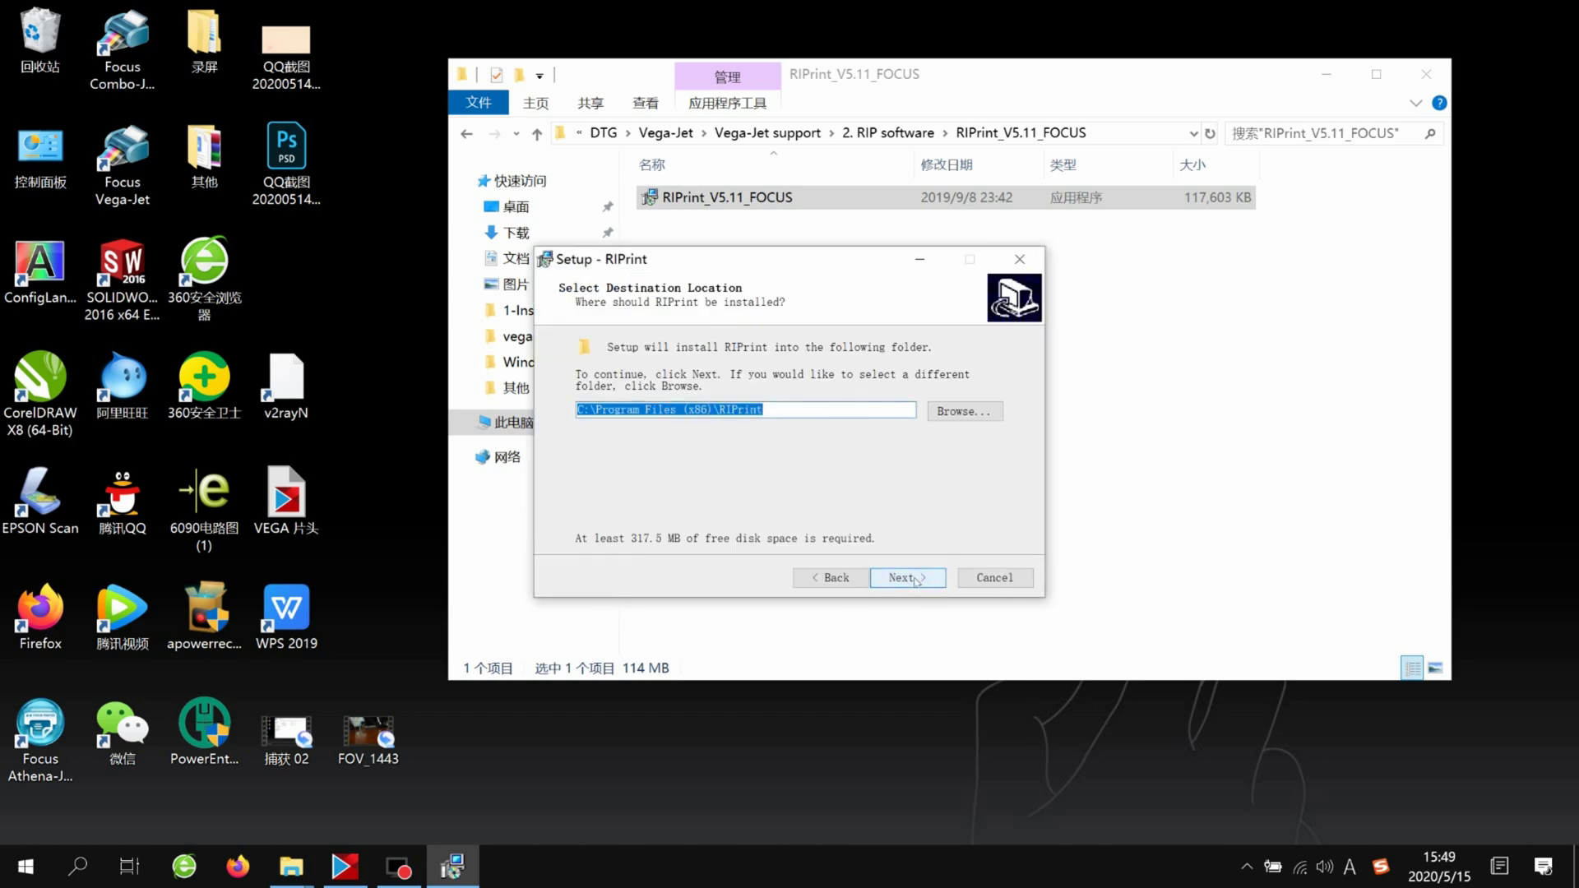
pyautogui.click(908, 578)
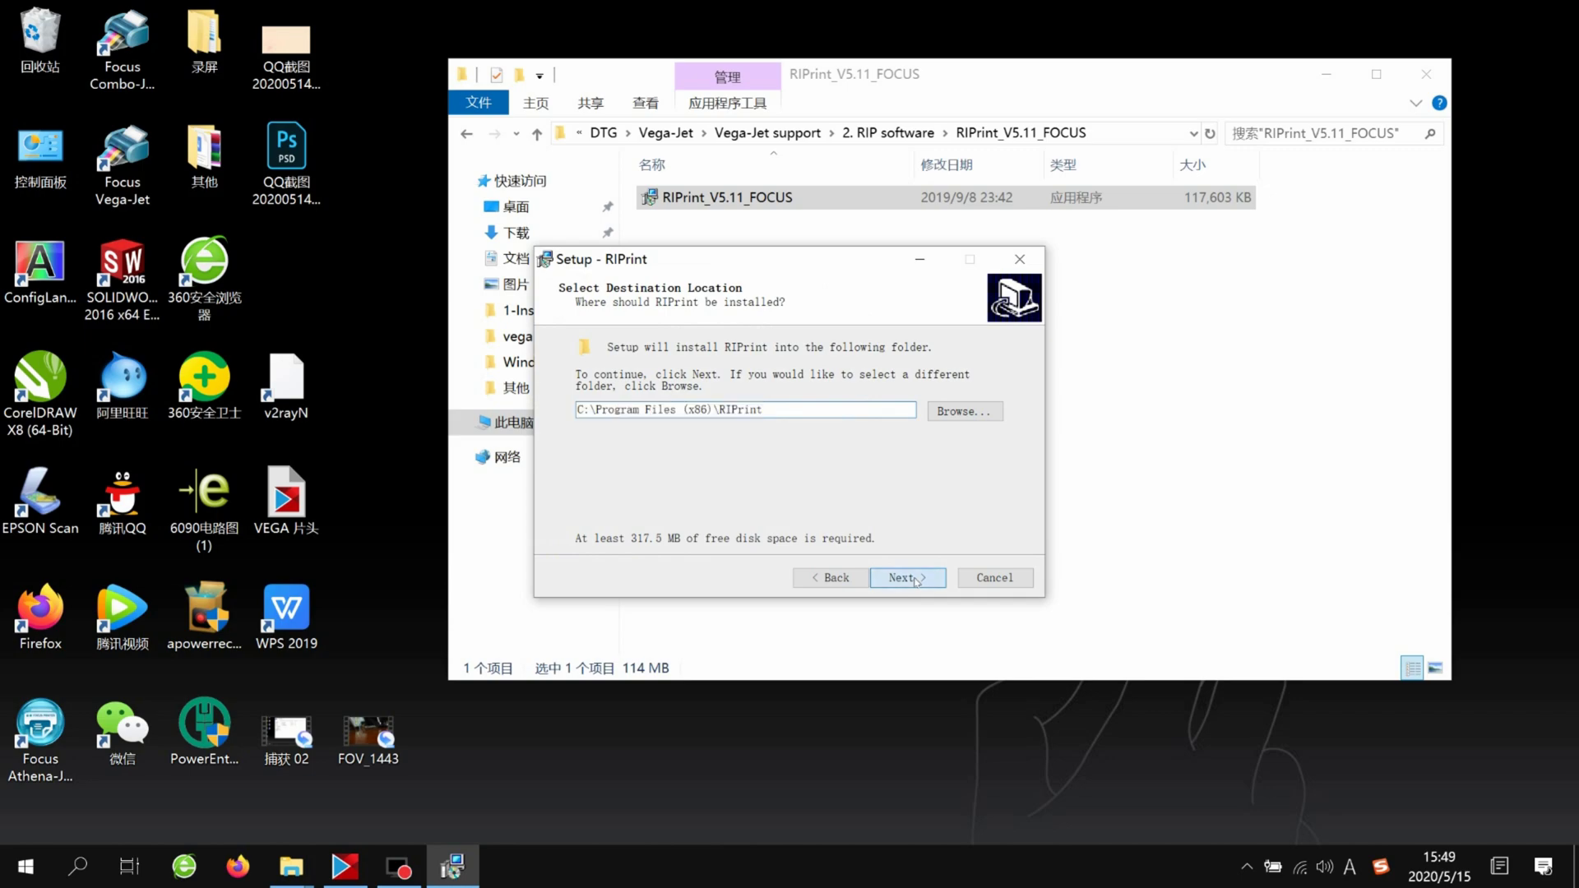
pyautogui.click(908, 578)
pyautogui.click(908, 578)
pyautogui.click(908, 579)
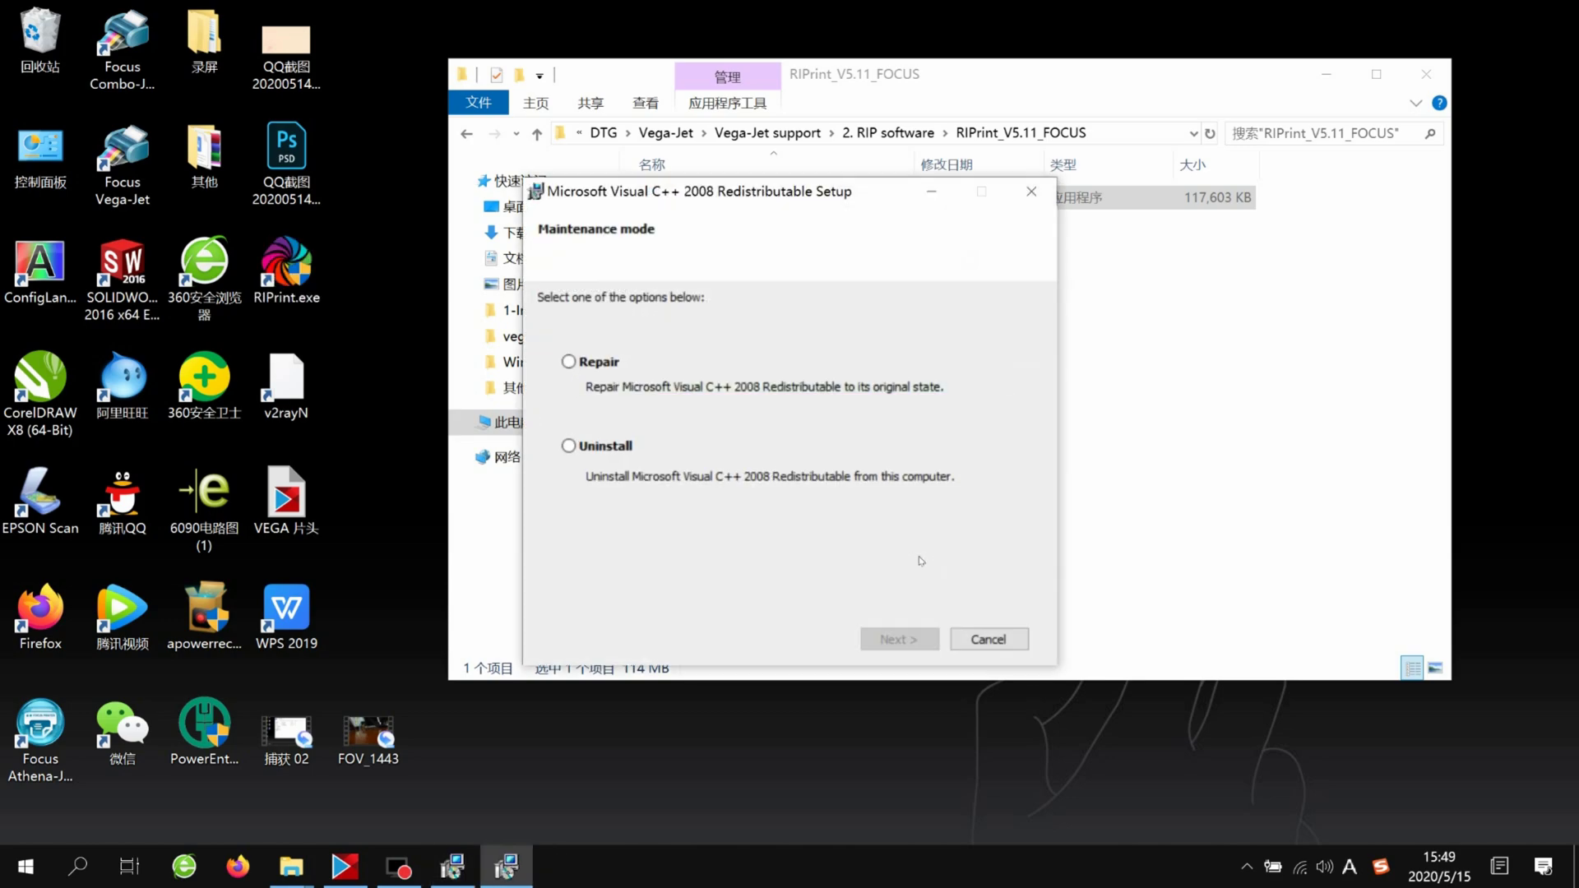
# Repair the Microsoft Visual C++ 2008 and 2010 x86 Redistributables and finish both setups.
pyautogui.click(574, 361)
pyautogui.click(899, 639)
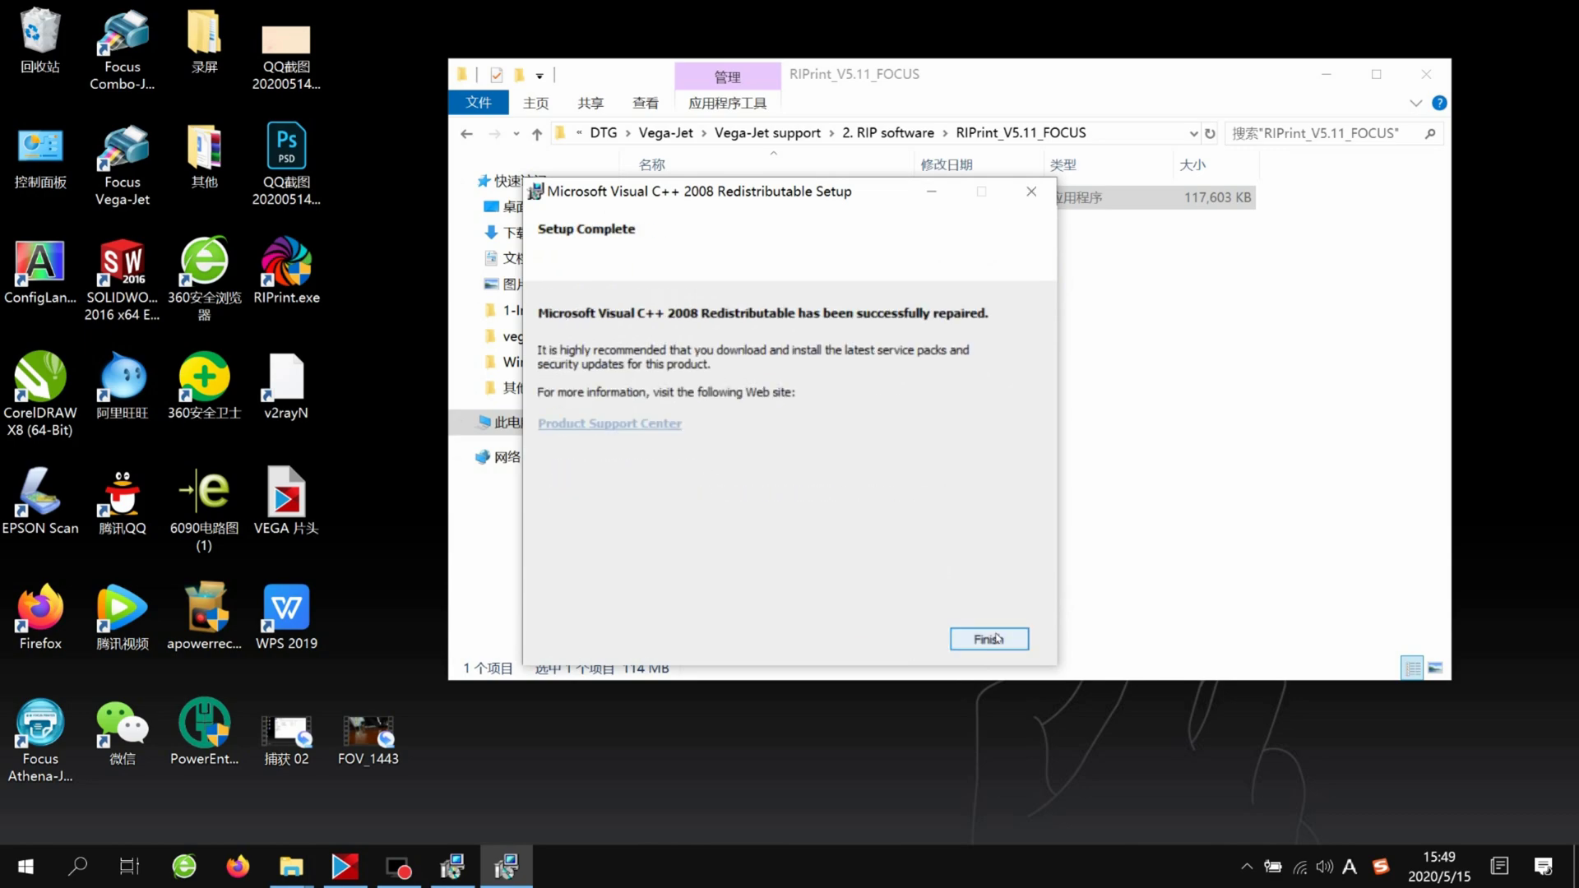
pyautogui.click(996, 639)
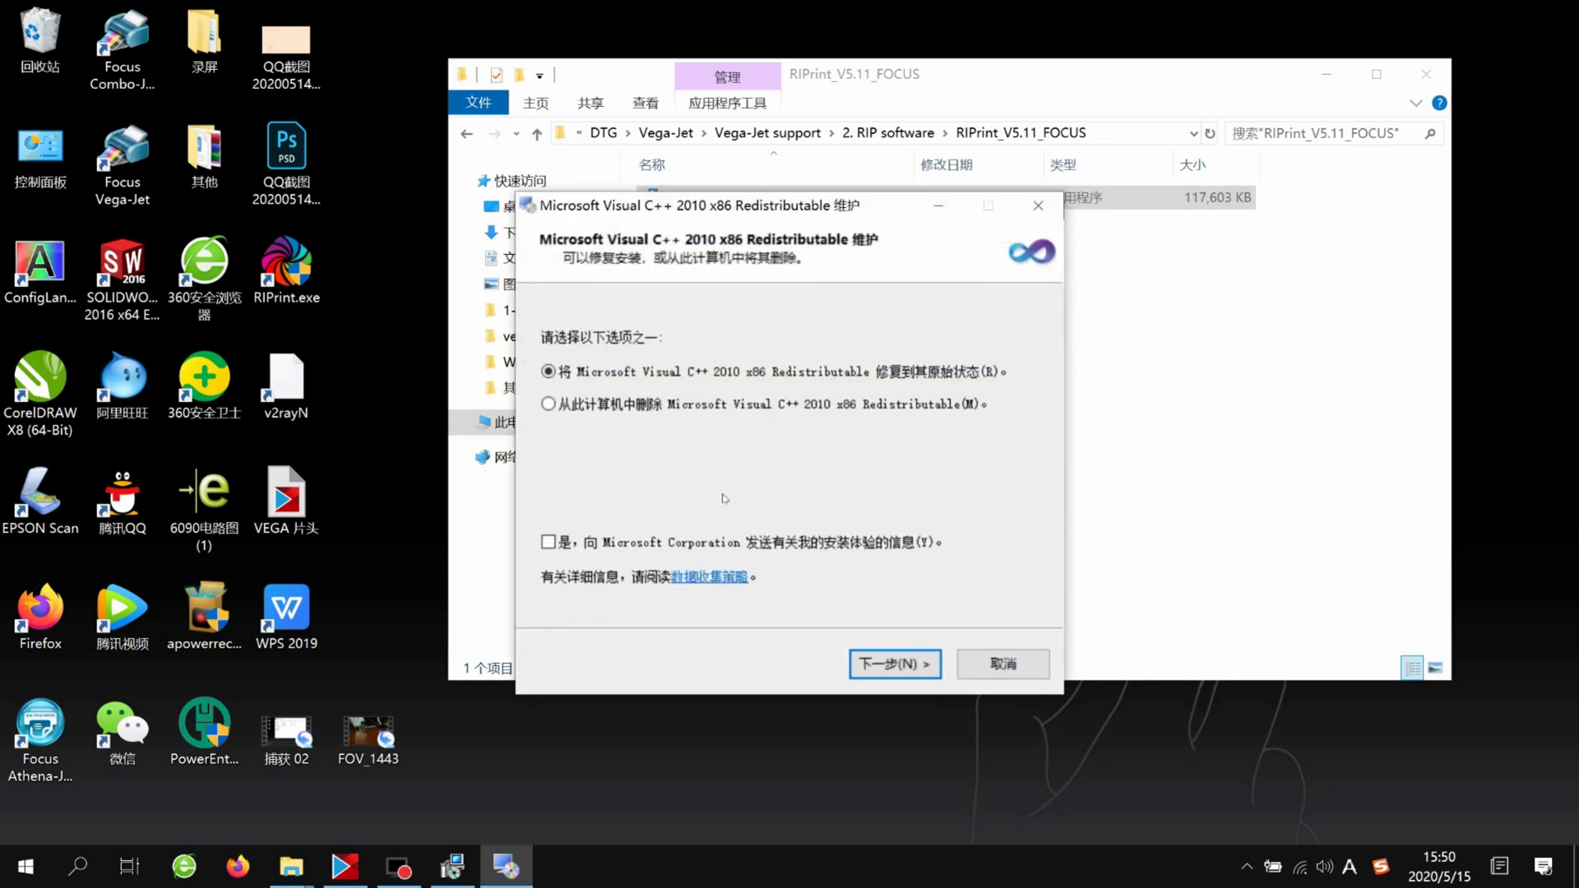
pyautogui.click(910, 665)
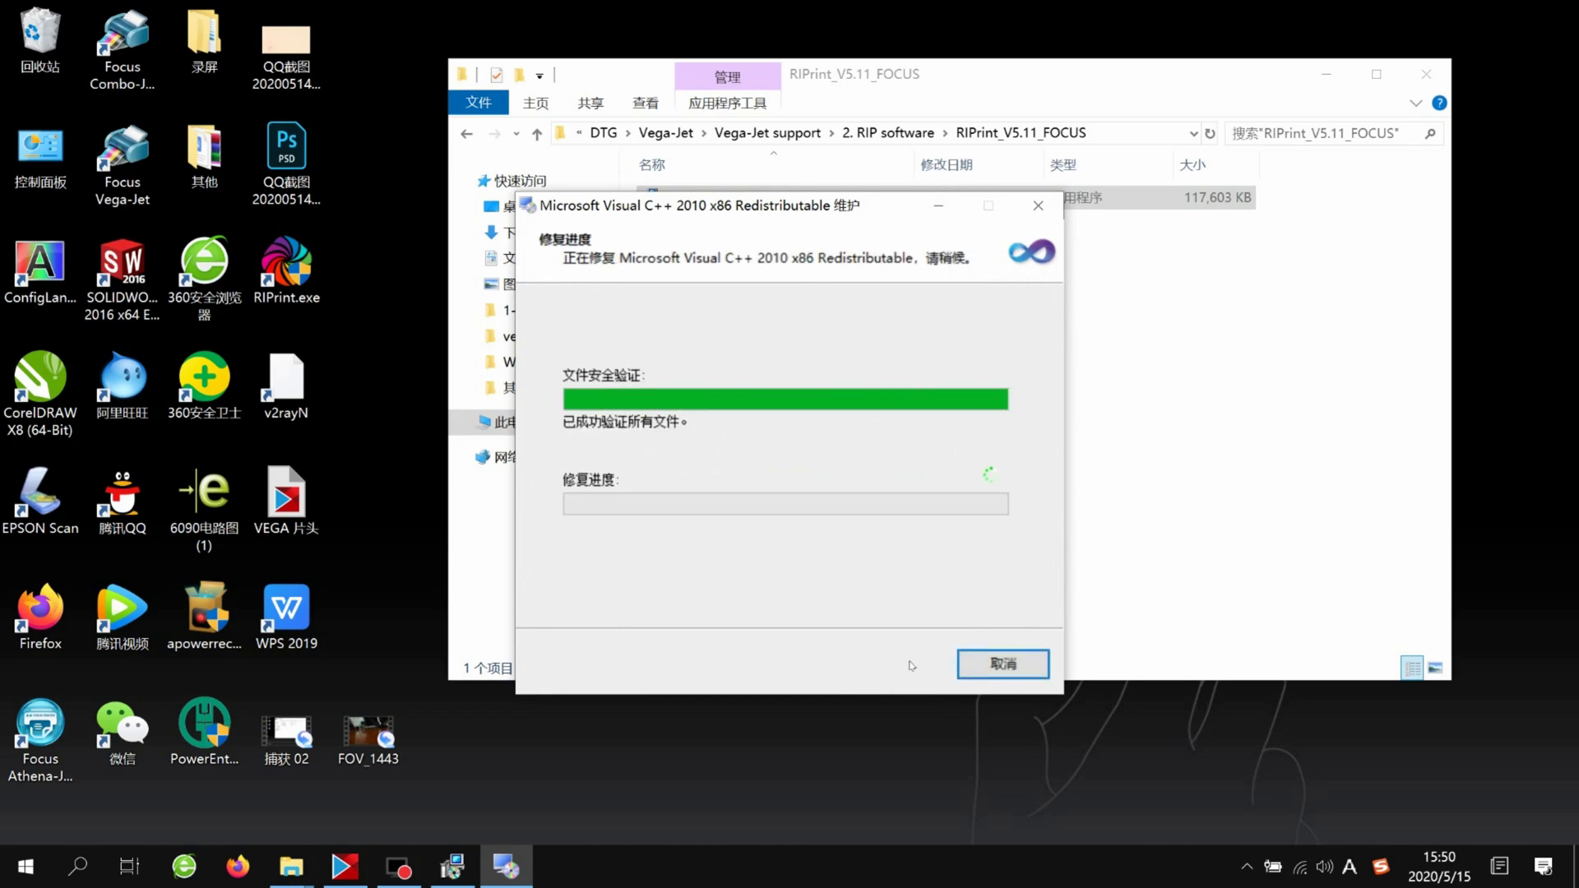
pyautogui.click(1003, 664)
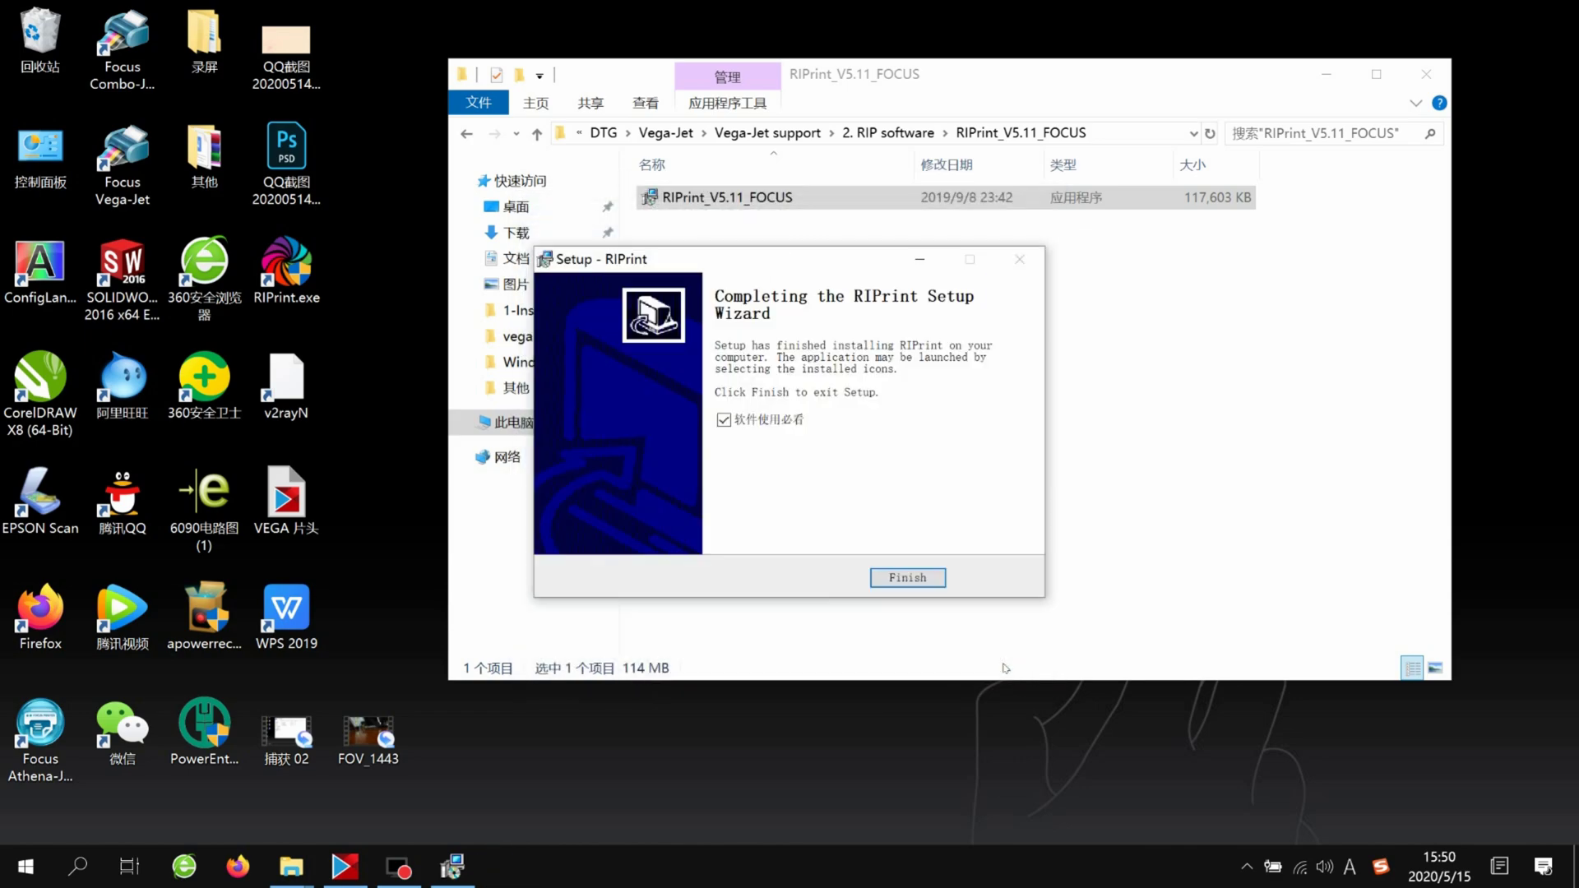
# Finish the RIPrint setup with the 软件使用必看 option cleared and minimize the installer's folder window.
pyautogui.click(742, 418)
pyautogui.click(915, 582)
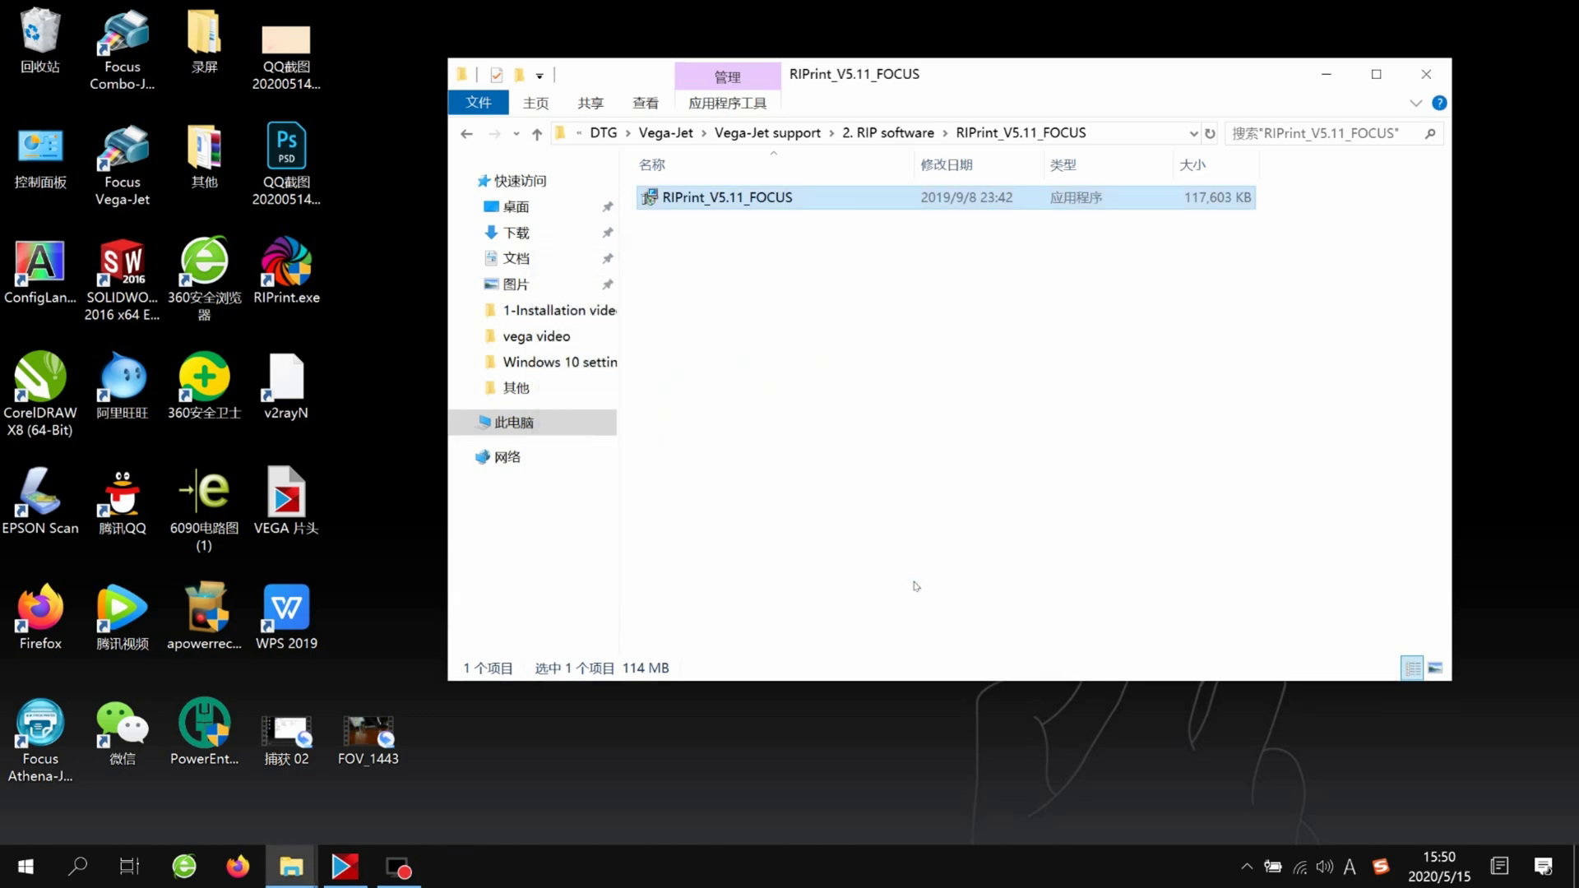
pyautogui.click(938, 524)
pyautogui.click(1319, 70)
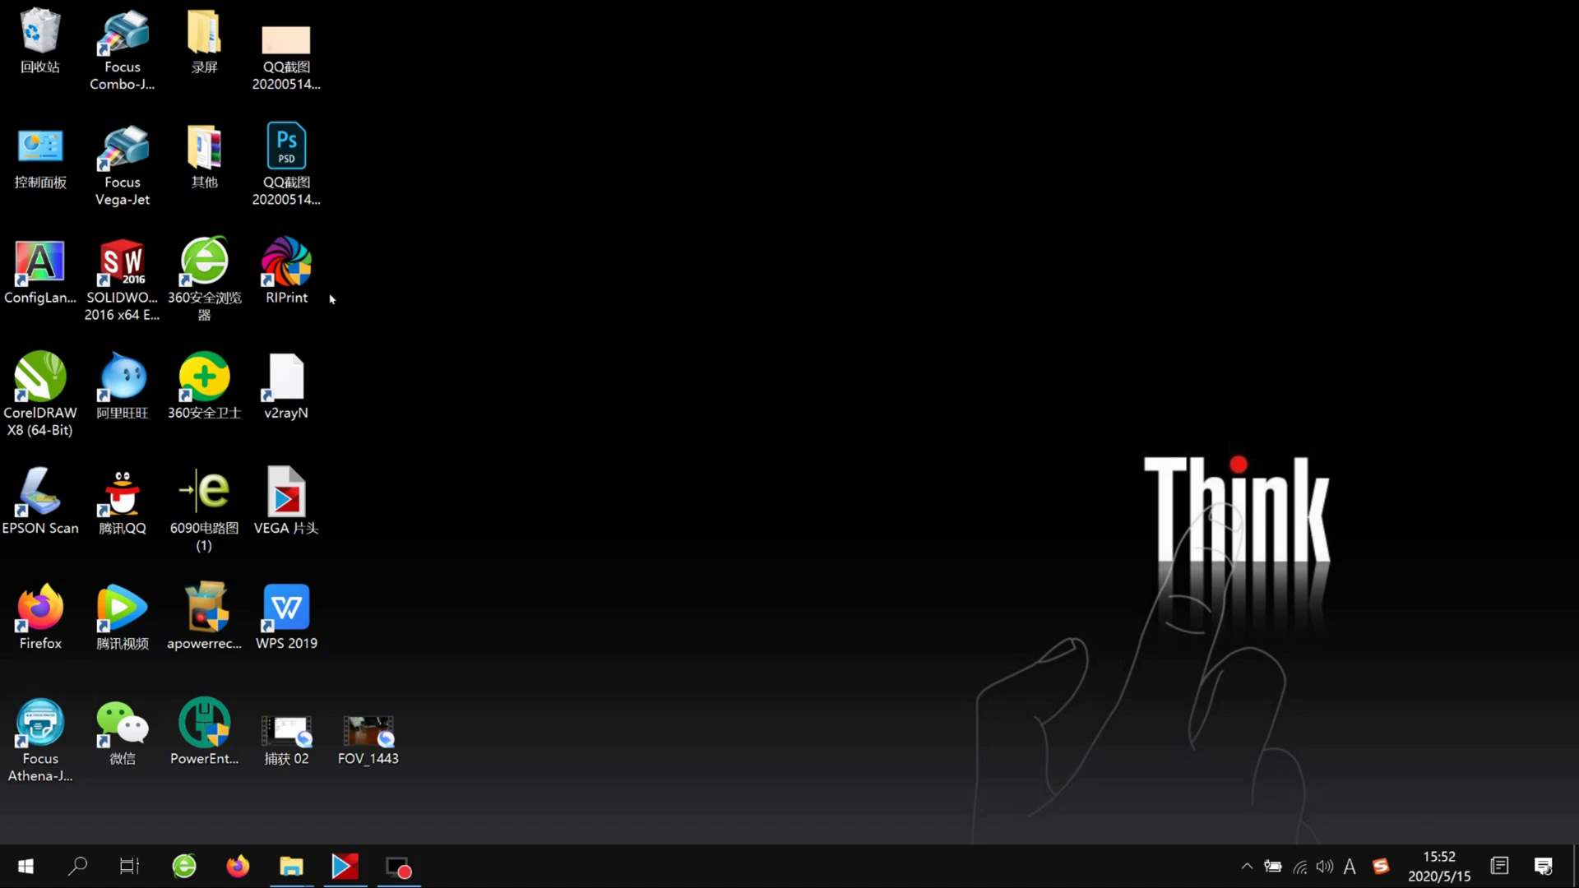
# Launch RIPrint from the desktop, check the EPS-XP600 entry under Focus-Inc in the printer settings, and close them.
pyautogui.click(304, 276)
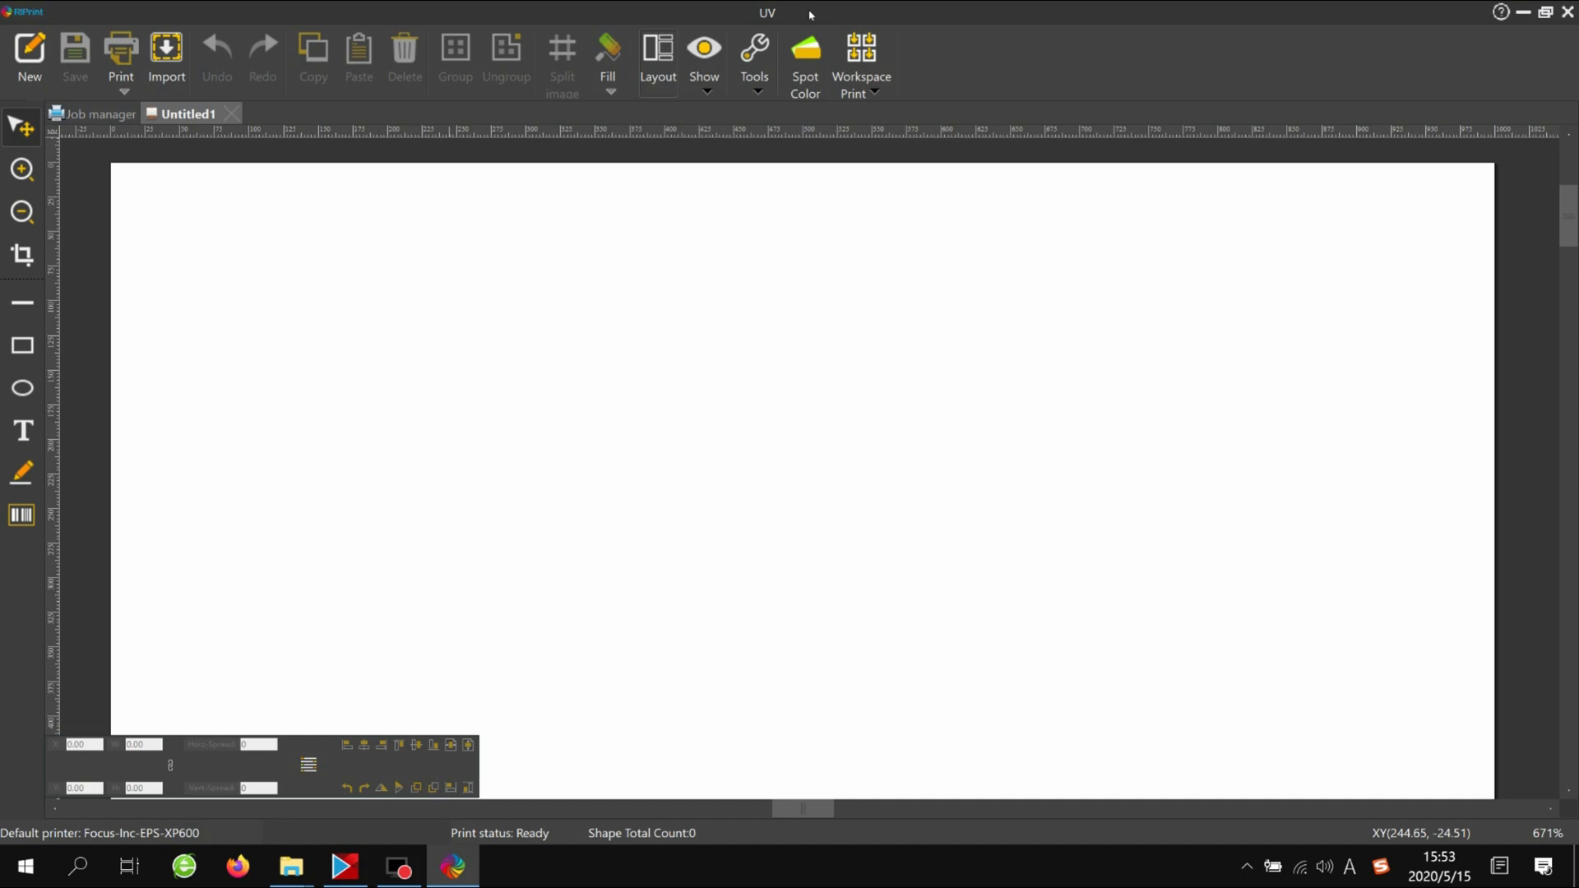
pyautogui.click(15, 13)
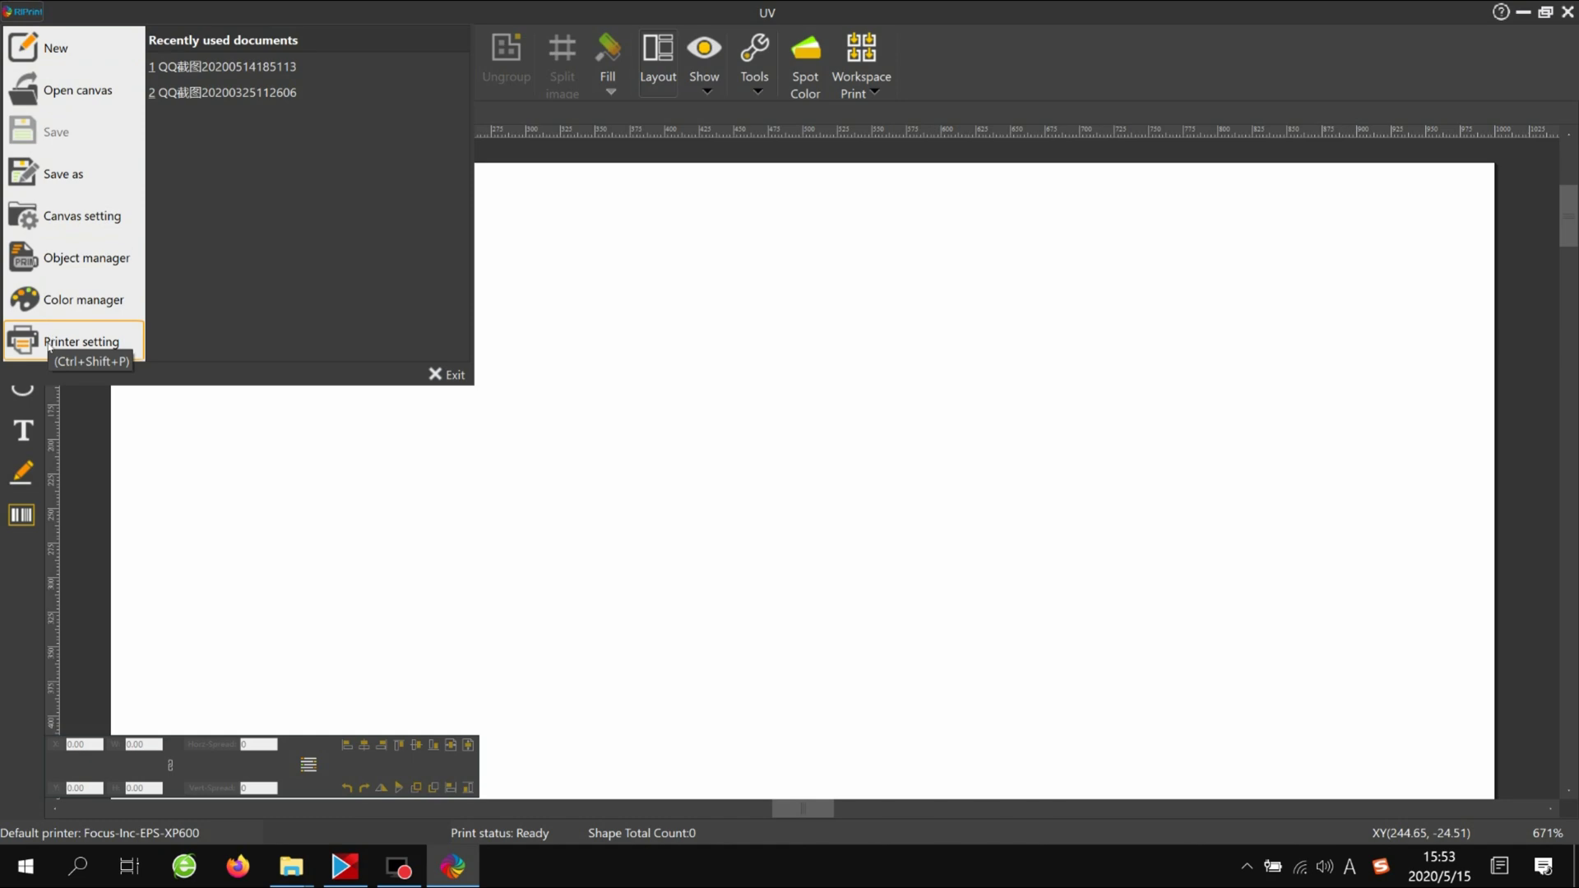
pyautogui.click(48, 347)
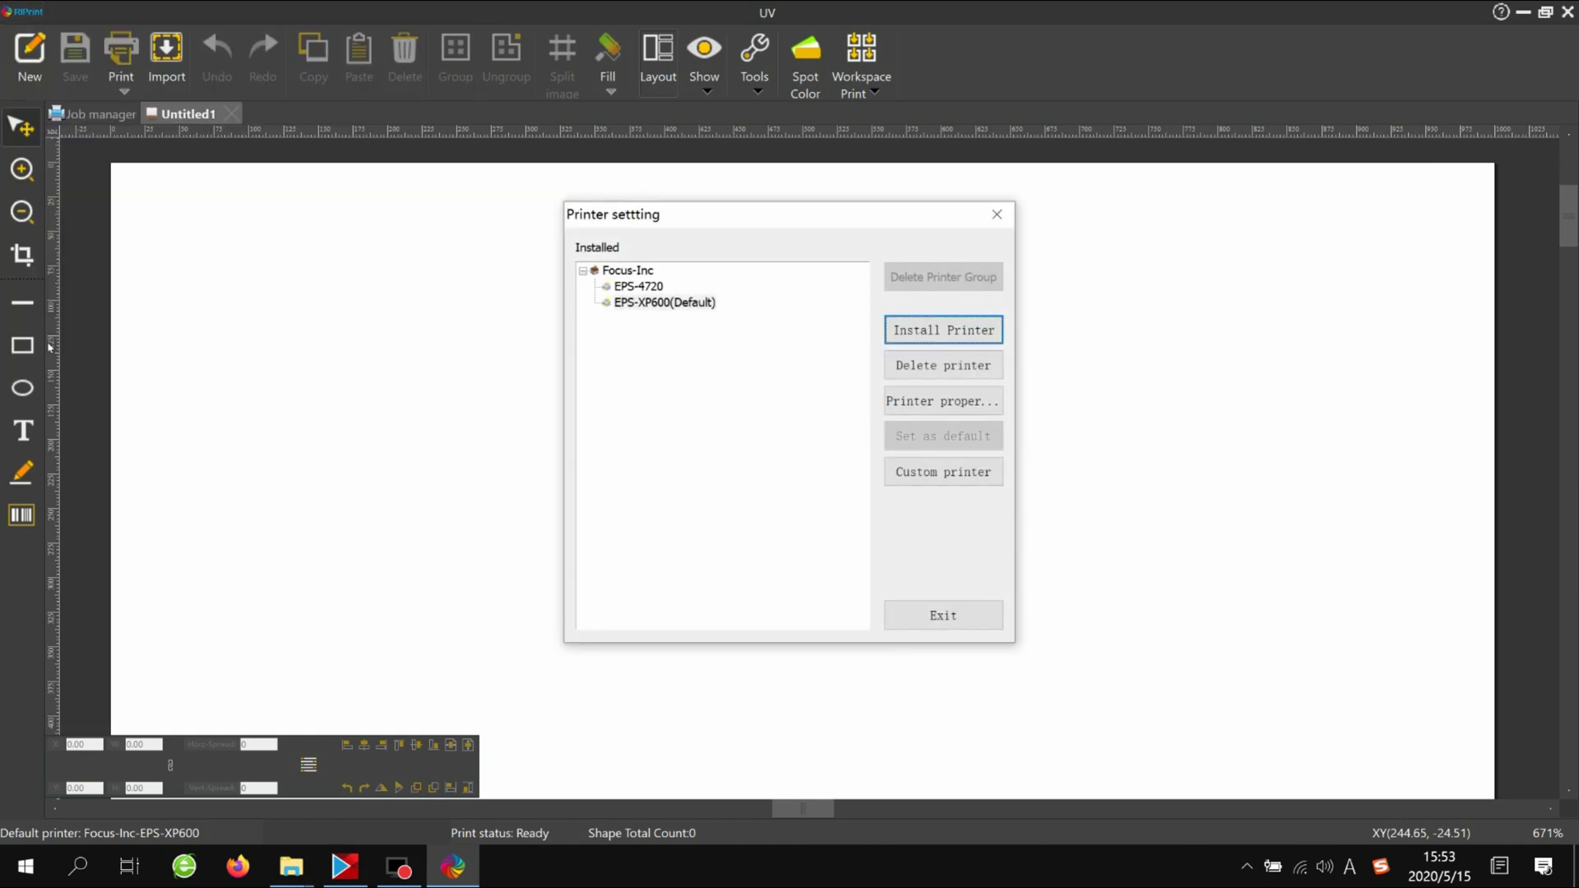
pyautogui.click(625, 306)
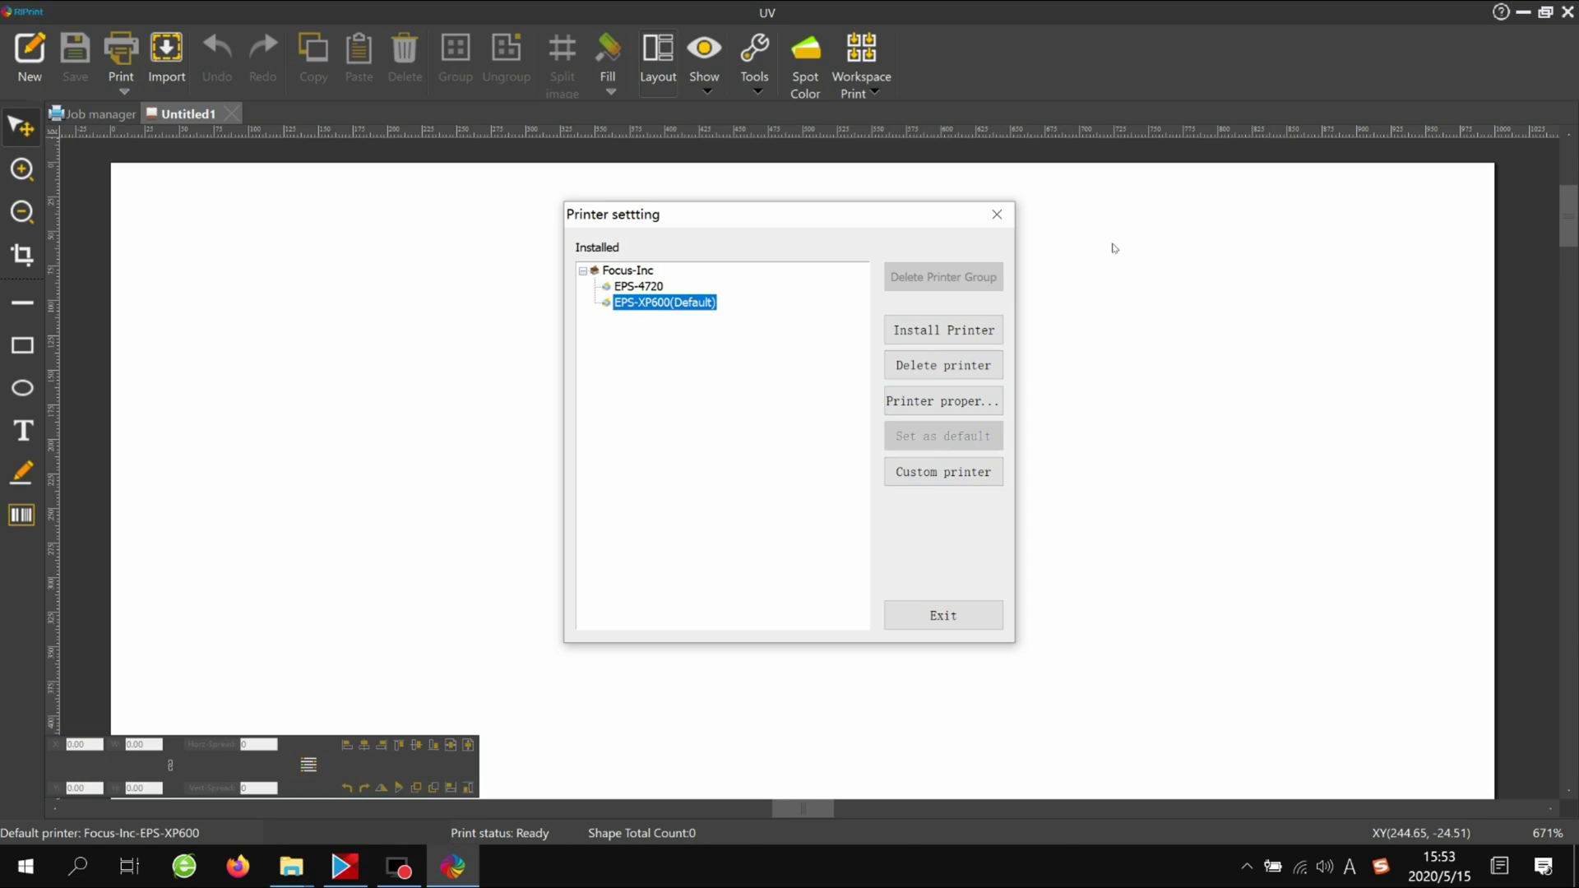
pyautogui.click(997, 213)
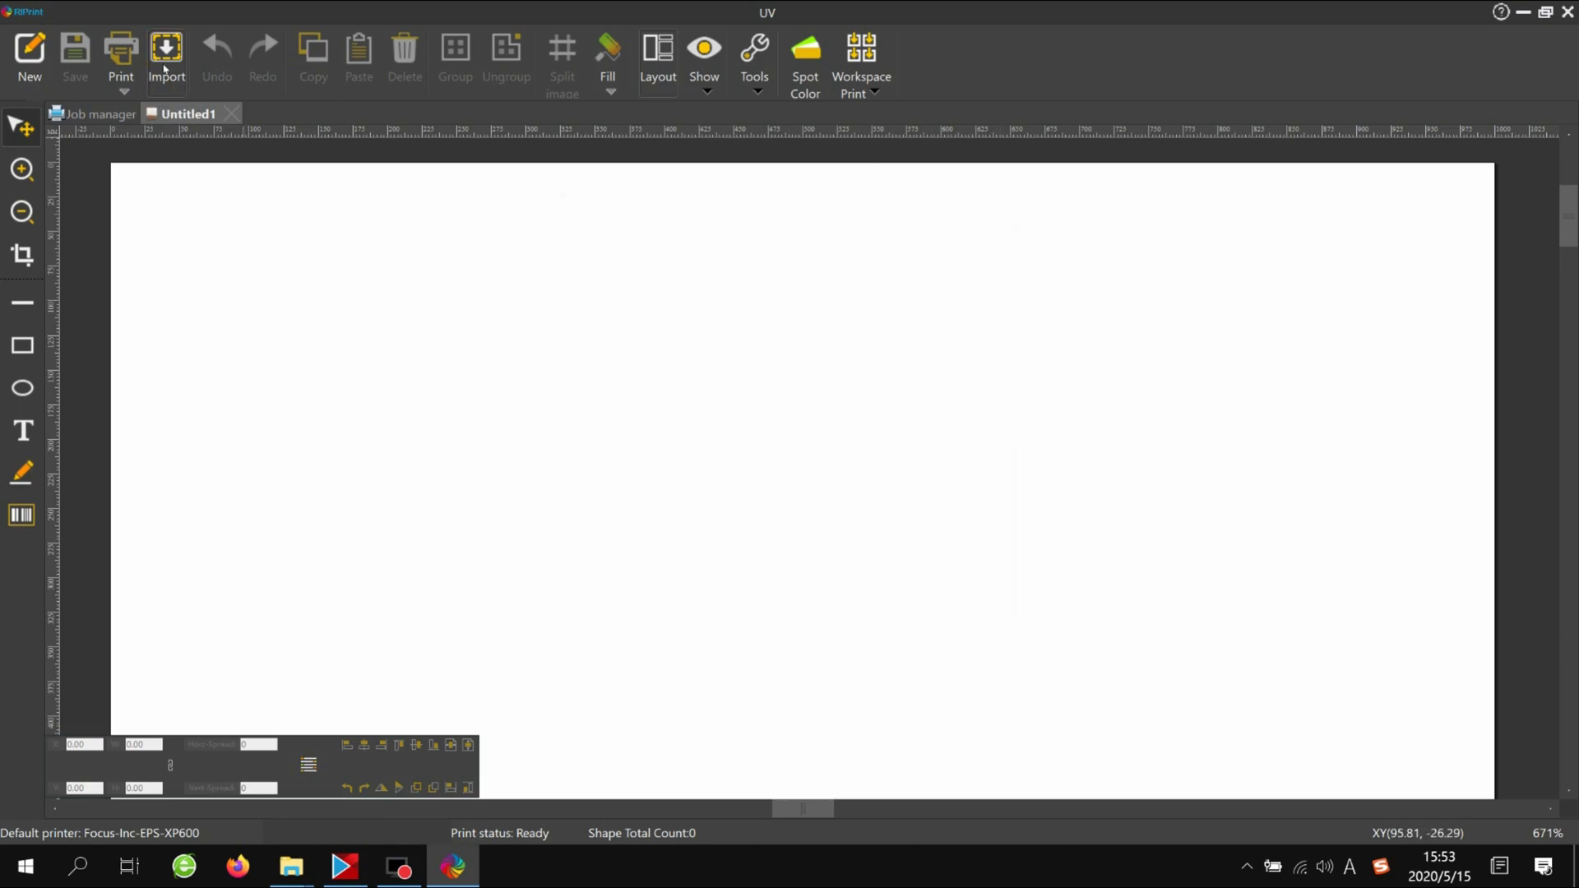
pyautogui.click(165, 70)
pyautogui.click(930, 317)
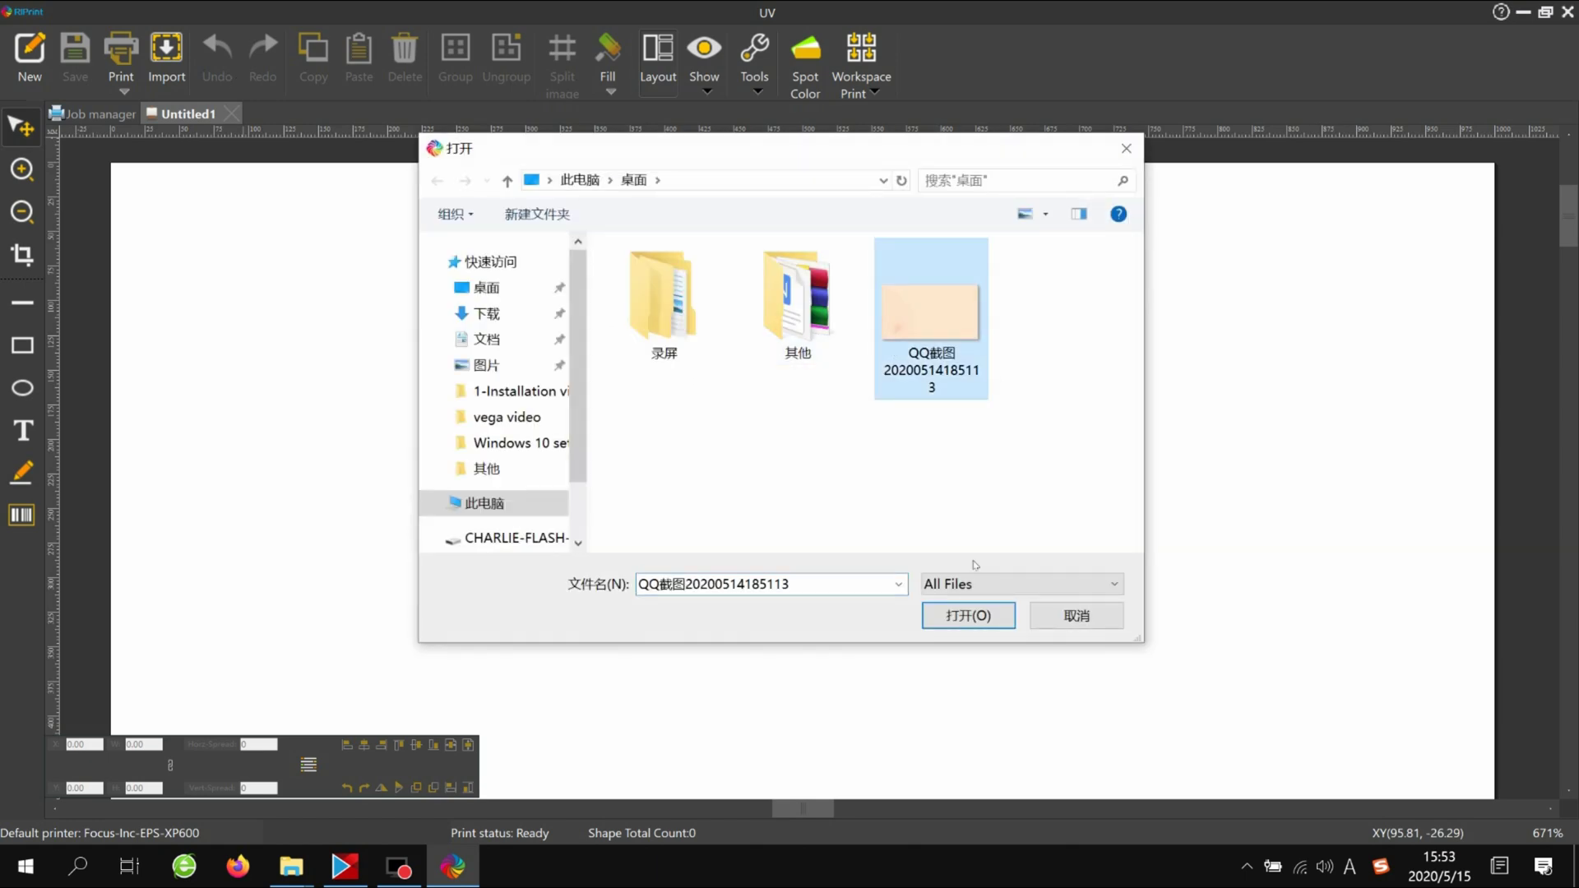
pyautogui.click(964, 616)
pyautogui.click(837, 489)
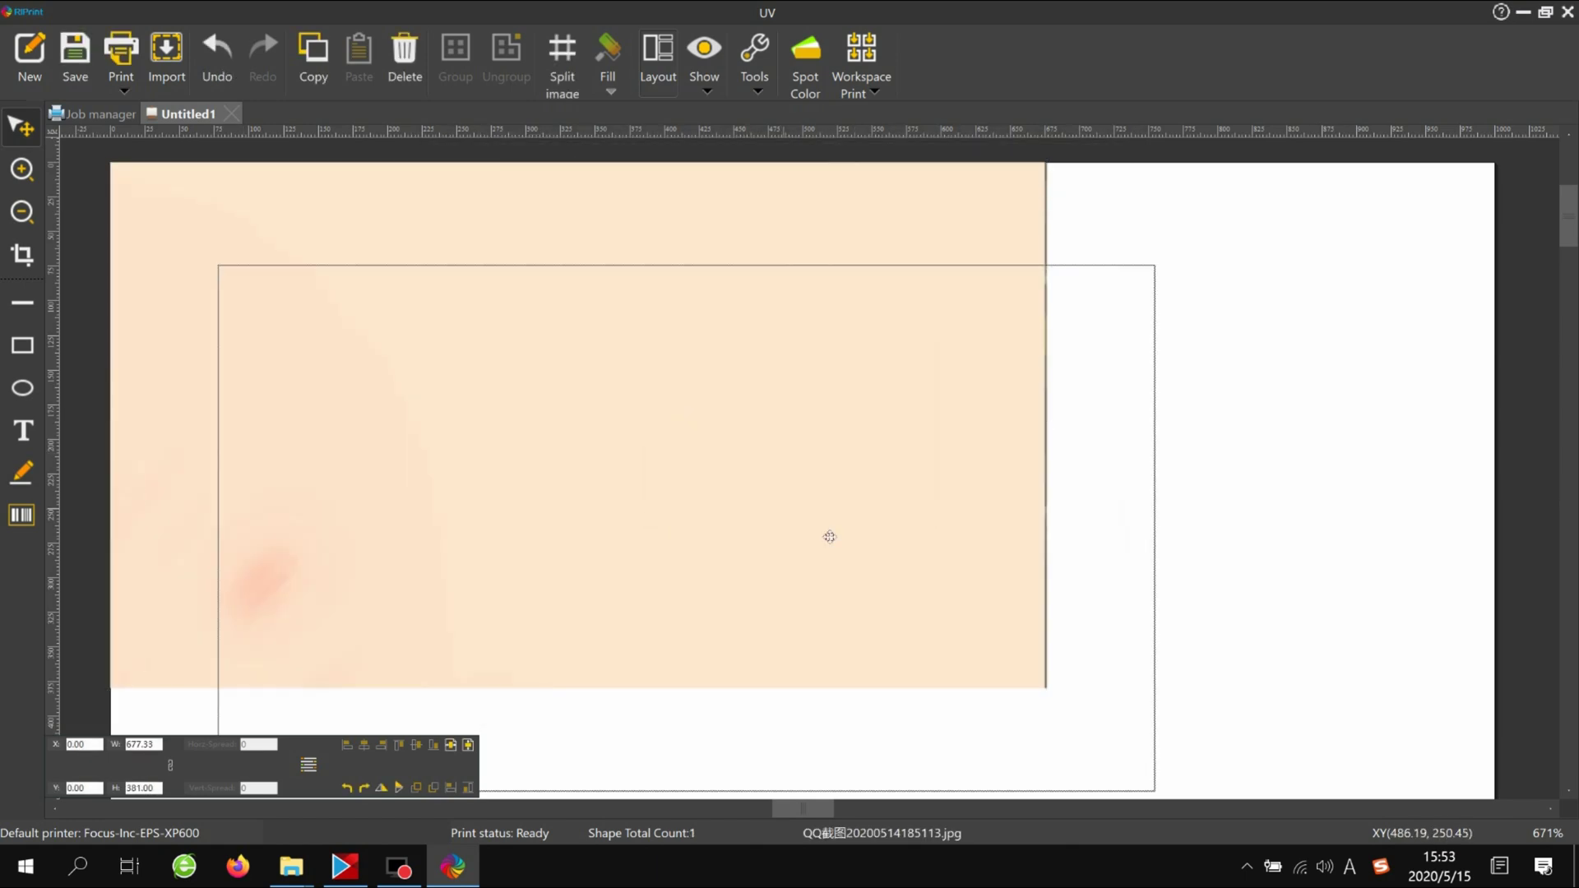
pyautogui.moveTo(829, 537); pyautogui.dragTo(757, 468)
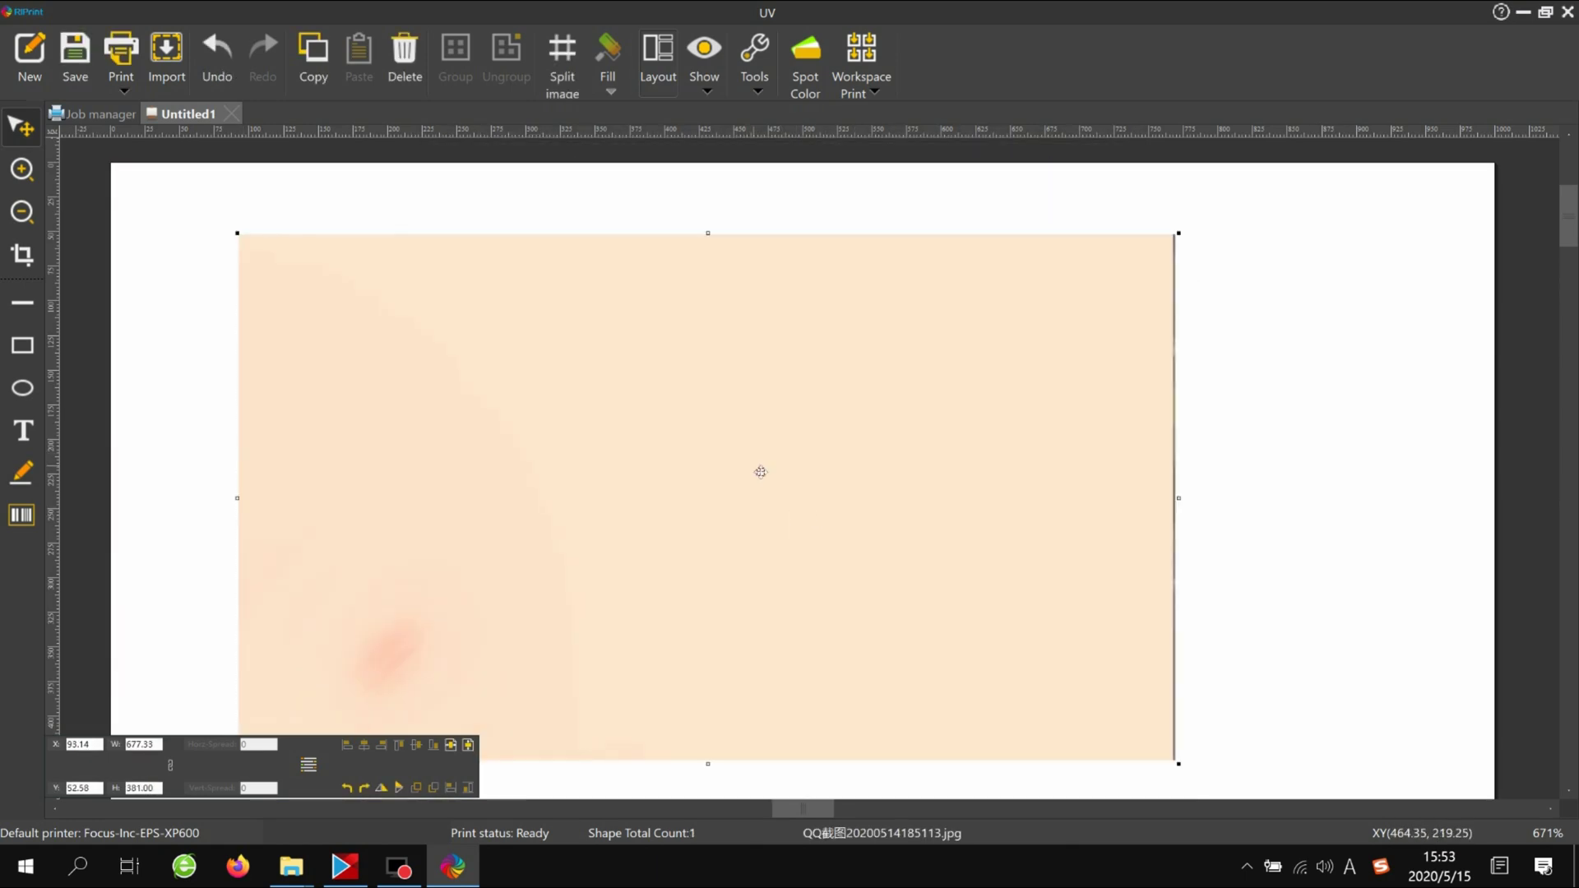
# Review the available FOCUS print solutions in the Print dialog, close it without printing, and minimize RIPrint.
pyautogui.click(121, 51)
pyautogui.click(643, 209)
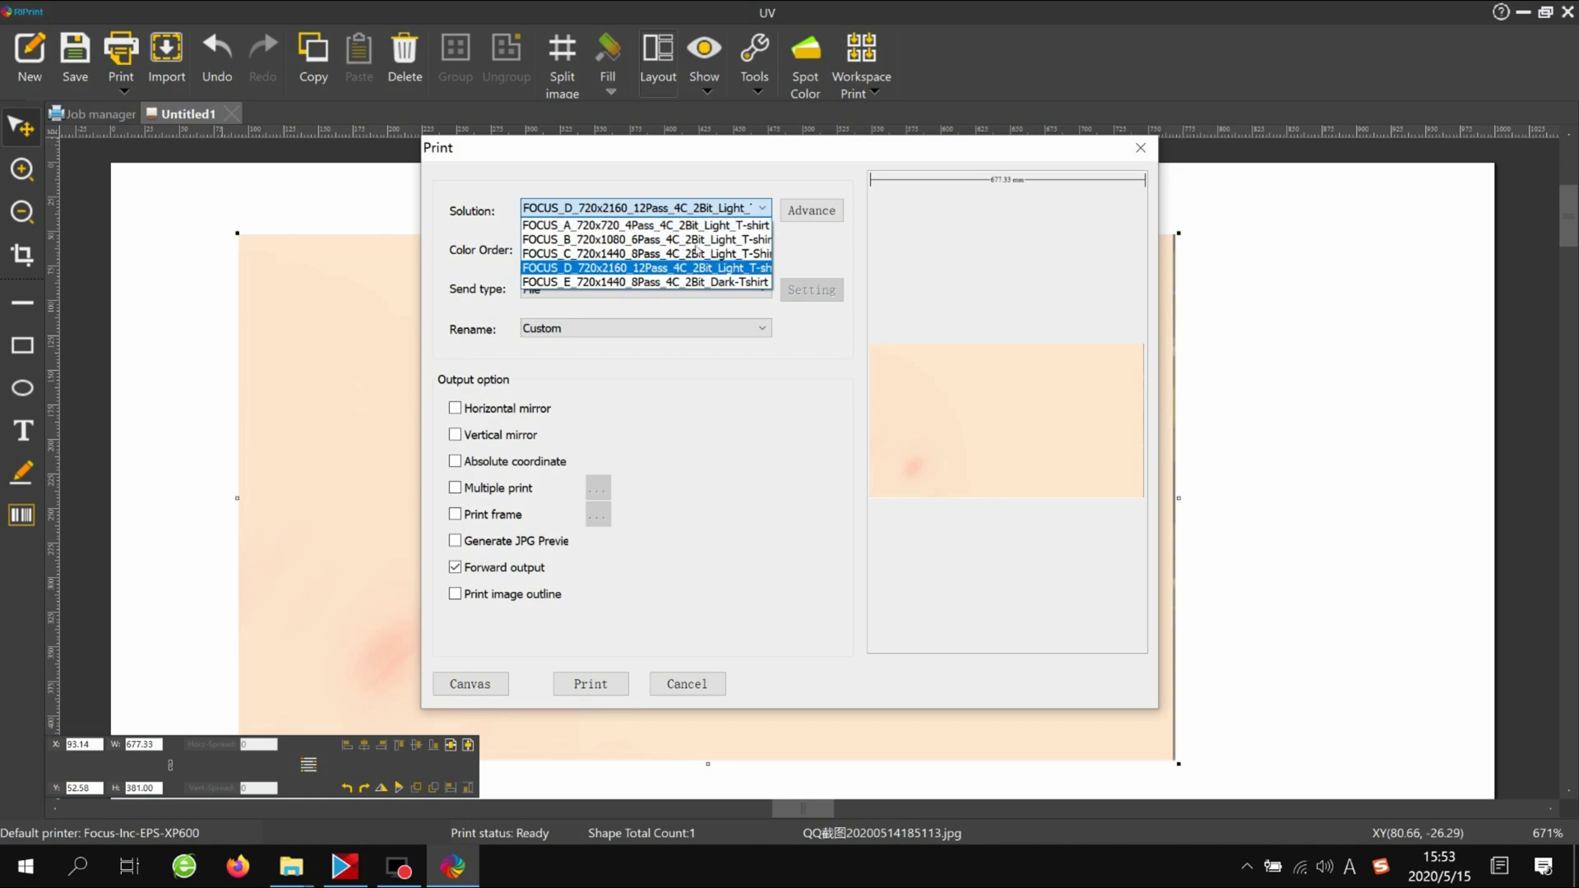
pyautogui.click(742, 455)
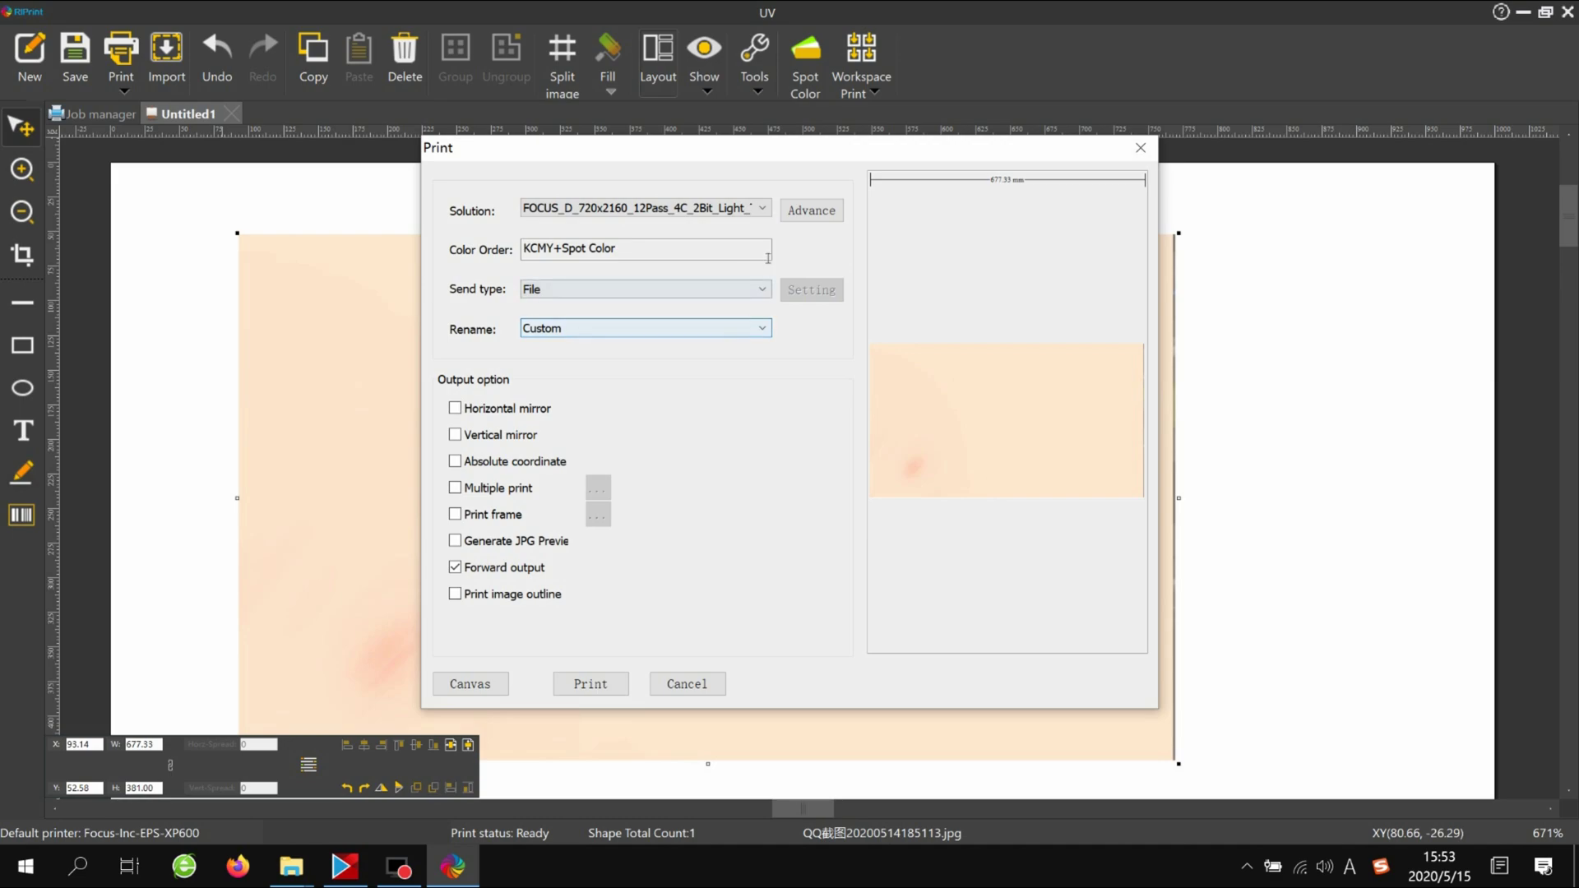
pyautogui.click(1149, 157)
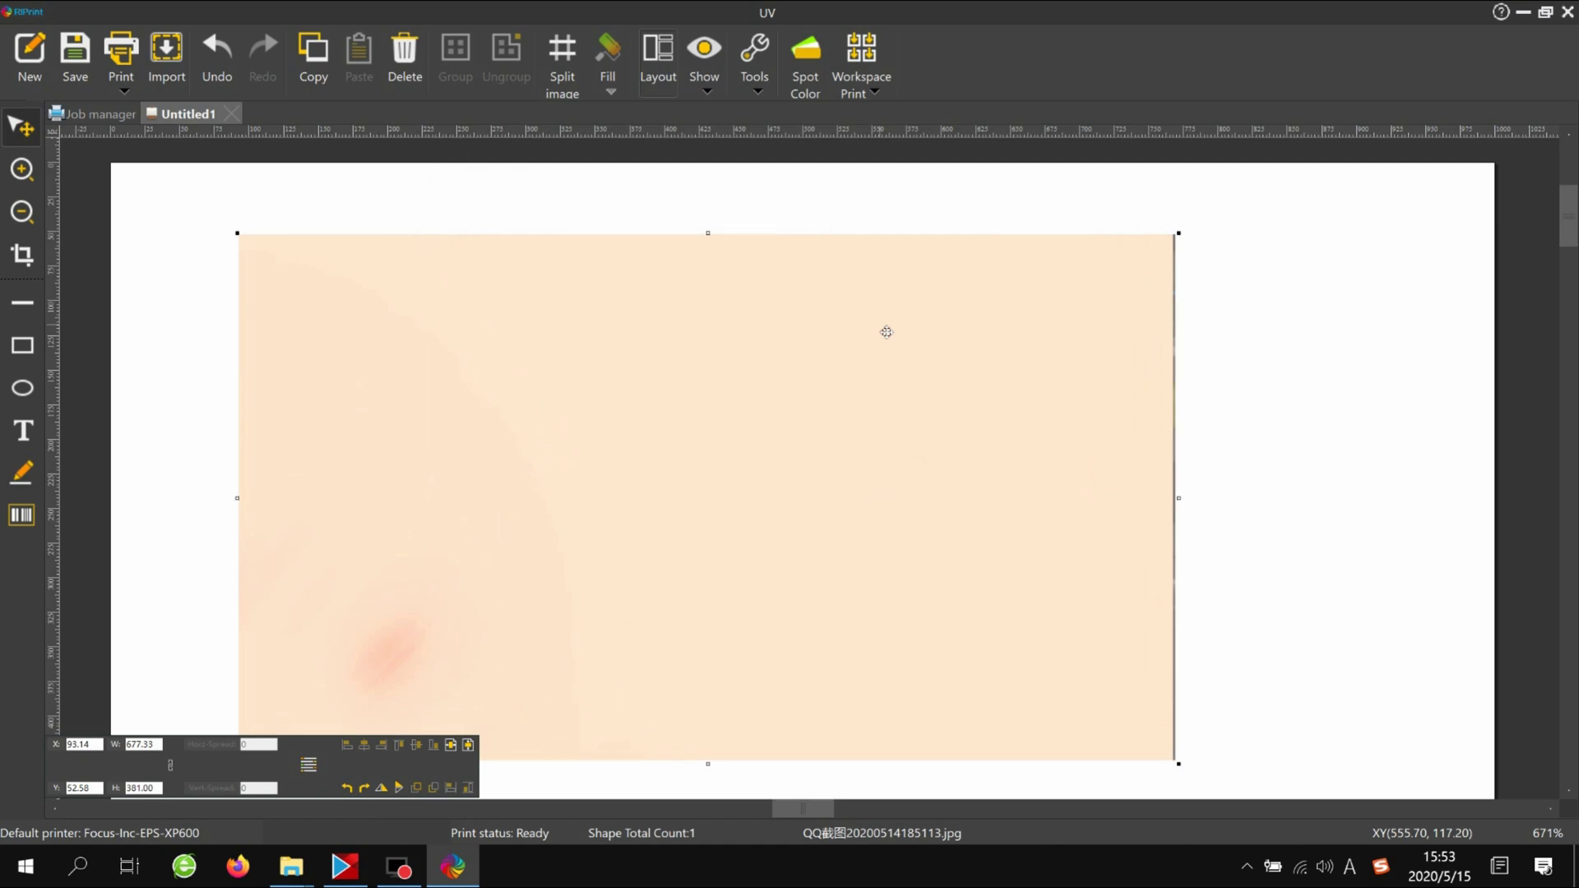
pyautogui.click(1524, 13)
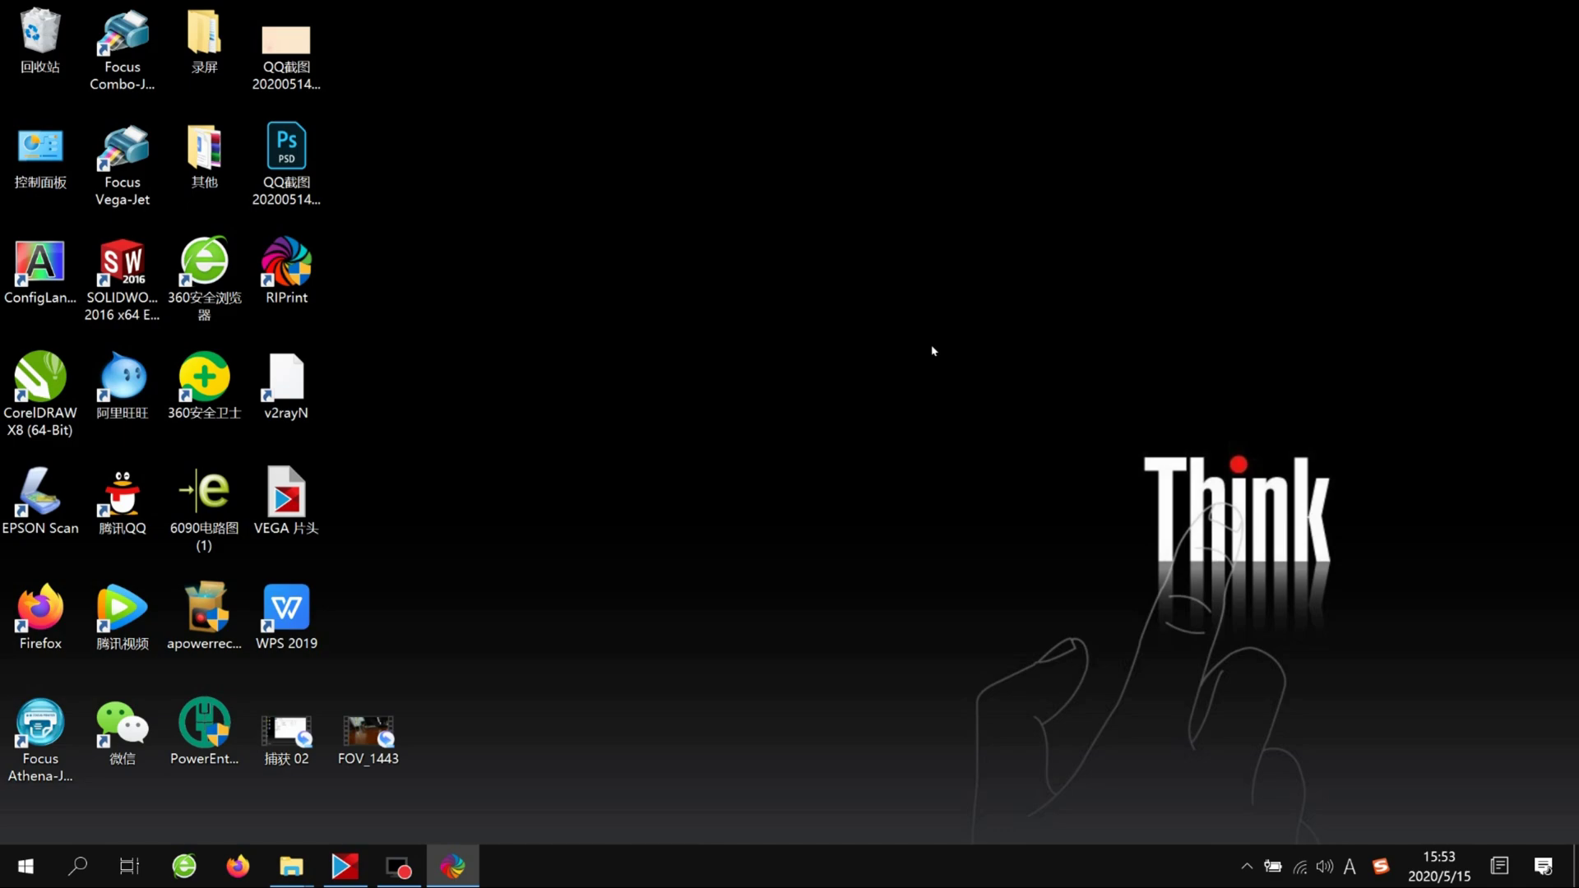